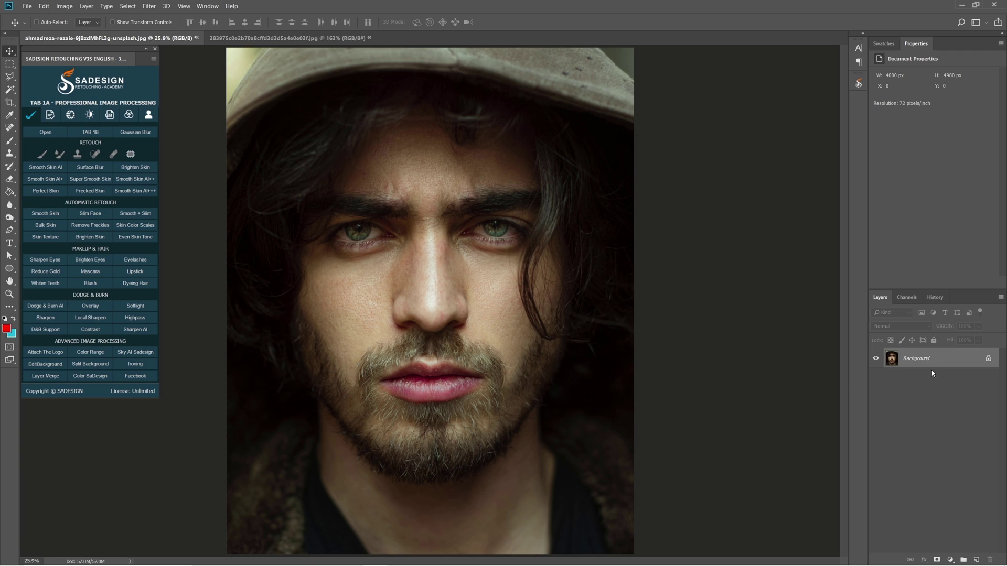
- Add a Brightness/Contrast adjustment layer above the portrait with brightness -150 and contrast 53
left_click(951, 560)
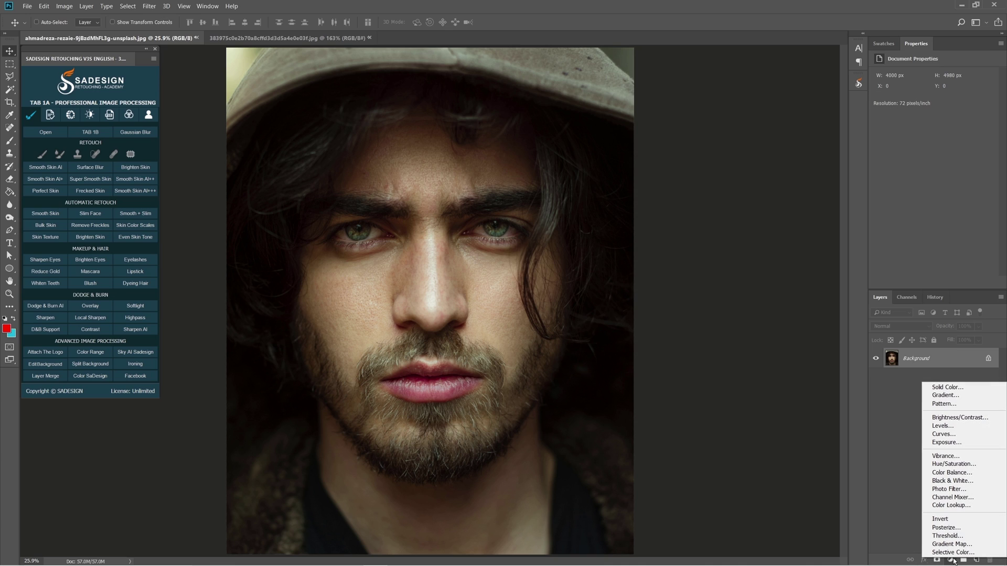
left_click(984, 422)
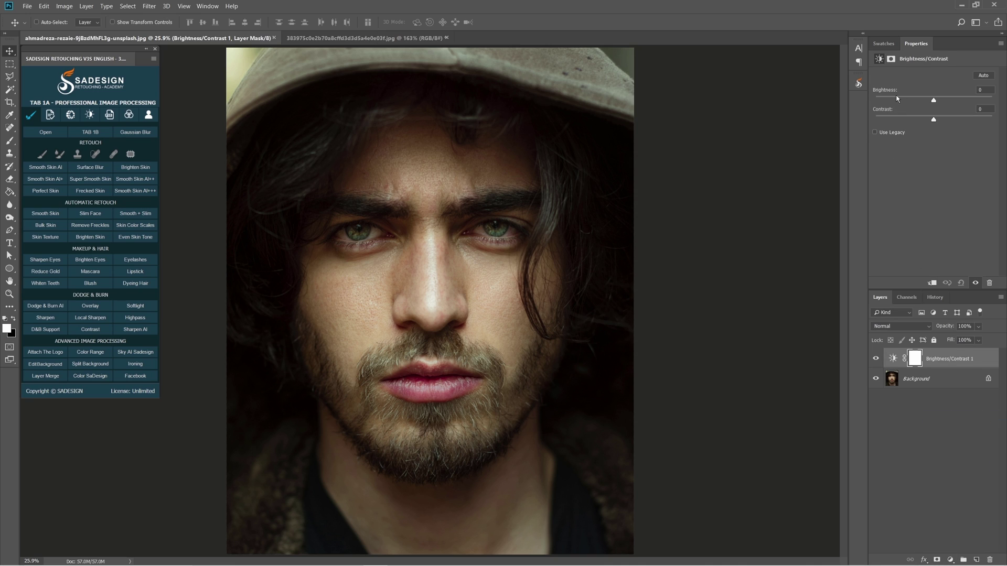
left_click_drag(896, 98, 871, 99)
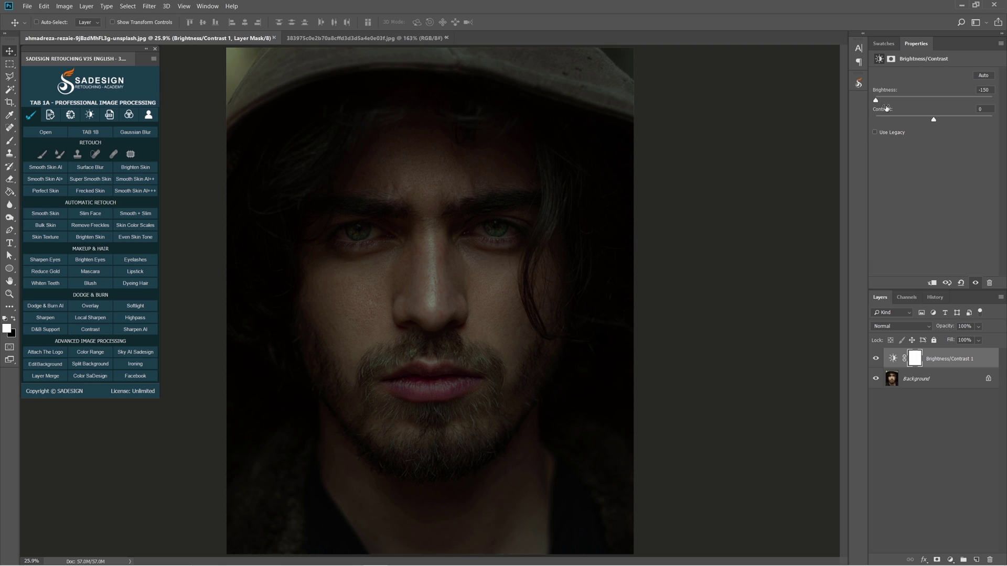
left_click_drag(954, 119, 966, 117)
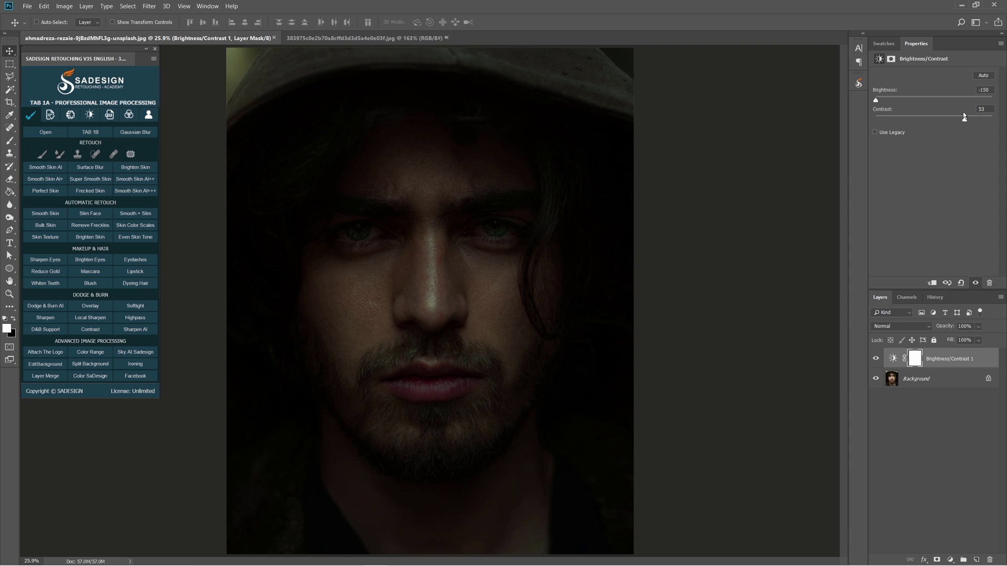
- Target the Brightness/Contrast layer's mask and set up the Brush tool with 10% opacity
left_click(915, 358)
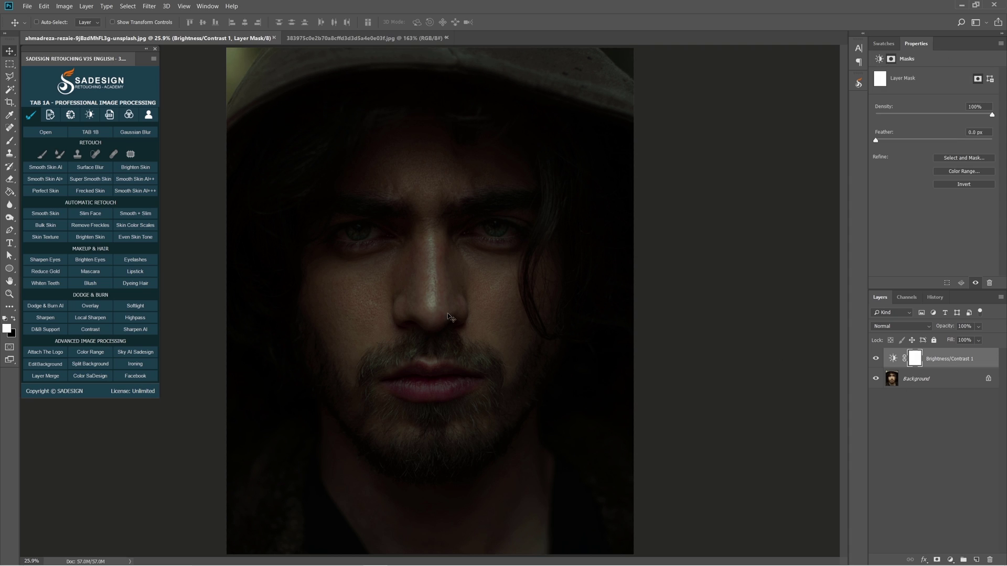
key("b")
right_click(10, 141)
left_click(37, 140)
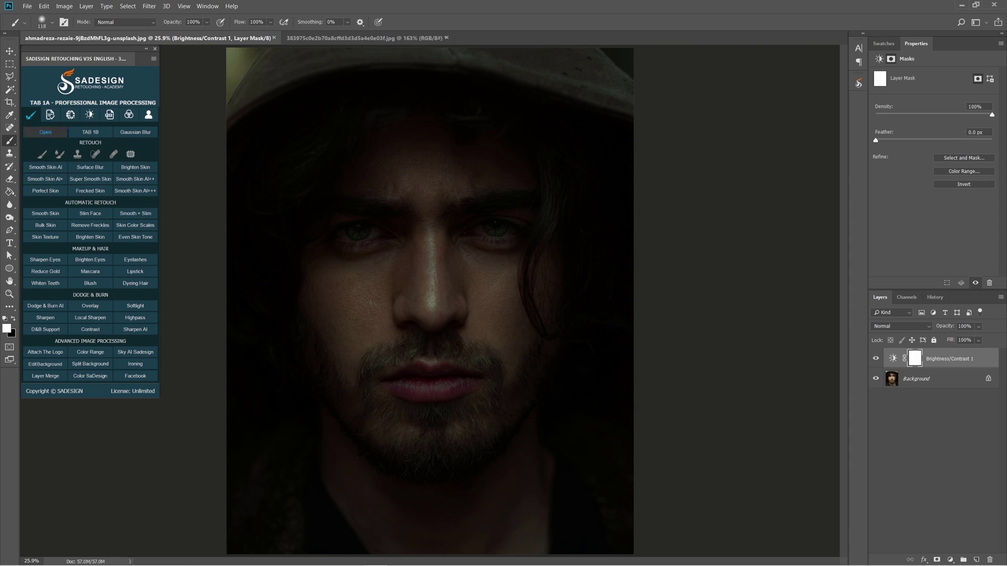
left_click(200, 22)
type("10")
- Paint the mask with a large soft black brush over the cheek beside the nose on the image's left side
scroll(373, 310, "up", 2)
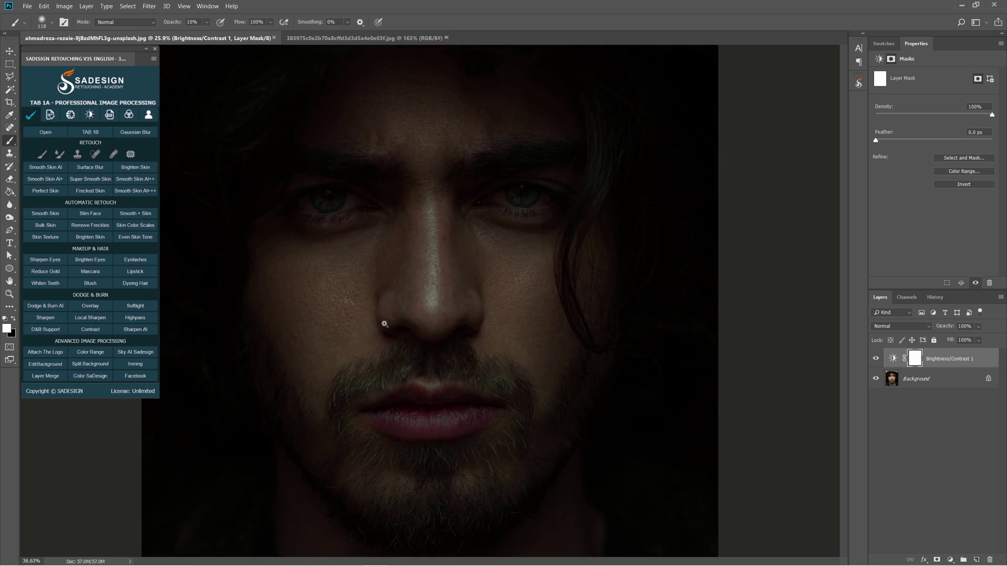
left_click_drag(292, 311, 357, 312)
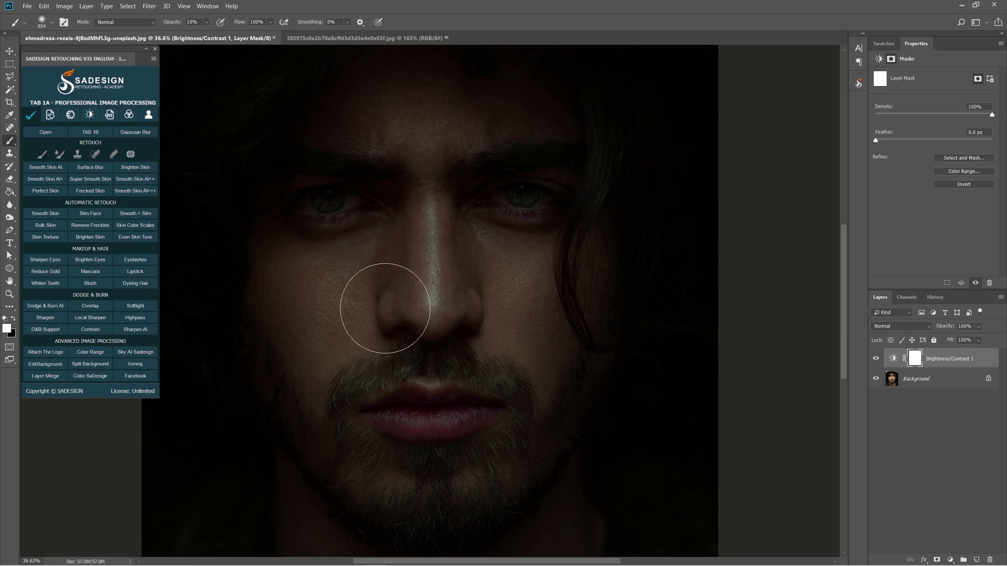
left_click(14, 319)
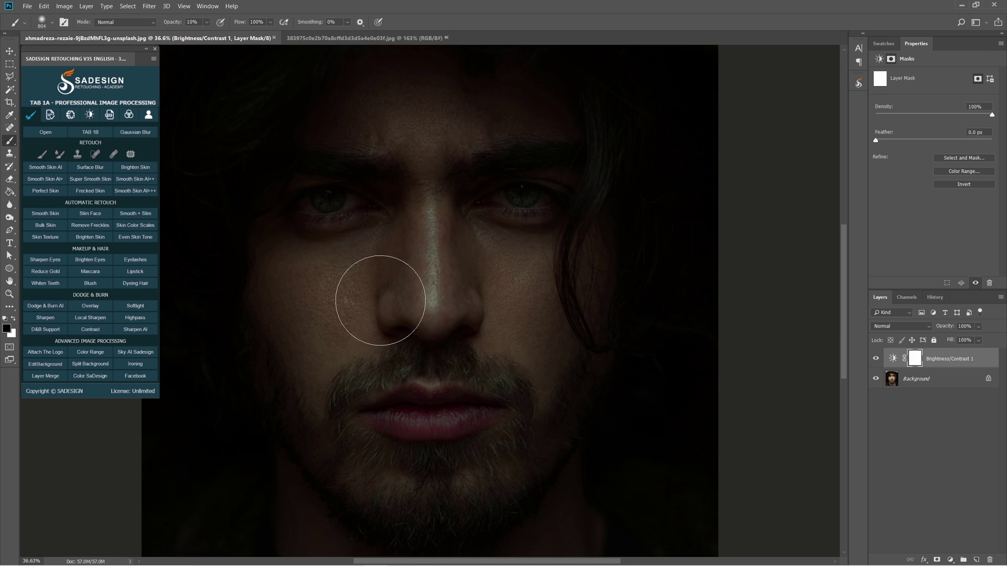
left_click_drag(337, 284, 333, 285)
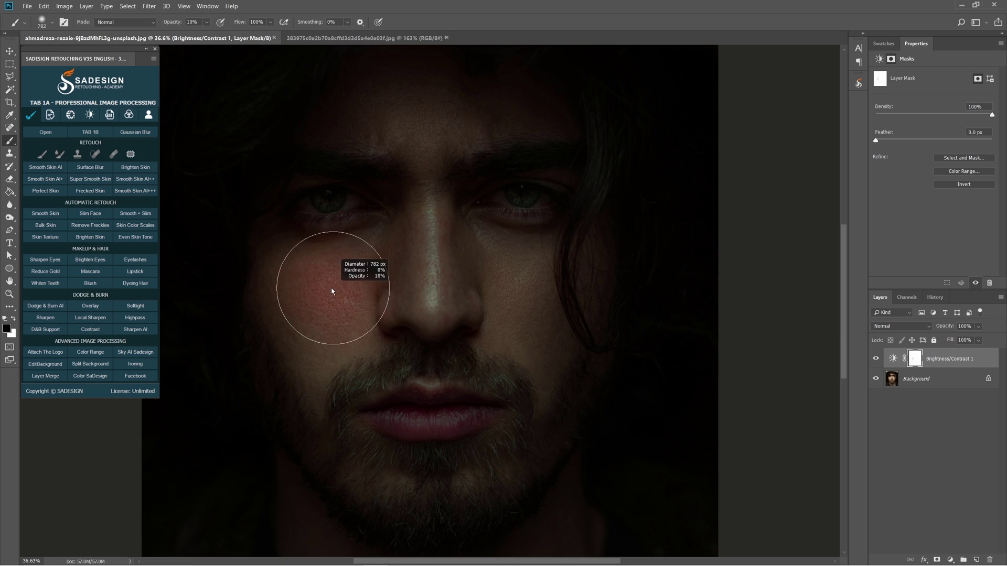
- Brush black on the adjustment mask over both eyes to bring back their brightness
mouse_move(371, 205)
left_mouse_down()
mouse_move(321, 199)
mouse_move(331, 210)
mouse_move(346, 195)
mouse_move(313, 198)
mouse_move(333, 209)
left_mouse_up()
scroll(325, 207, "up", 3)
mouse_move(594, 192)
left_mouse_down()
mouse_move(624, 195)
mouse_move(590, 189)
mouse_move(616, 203)
mouse_move(625, 193)
mouse_move(595, 189)
mouse_move(641, 251)
mouse_move(595, 195)
mouse_move(620, 197)
left_mouse_up()
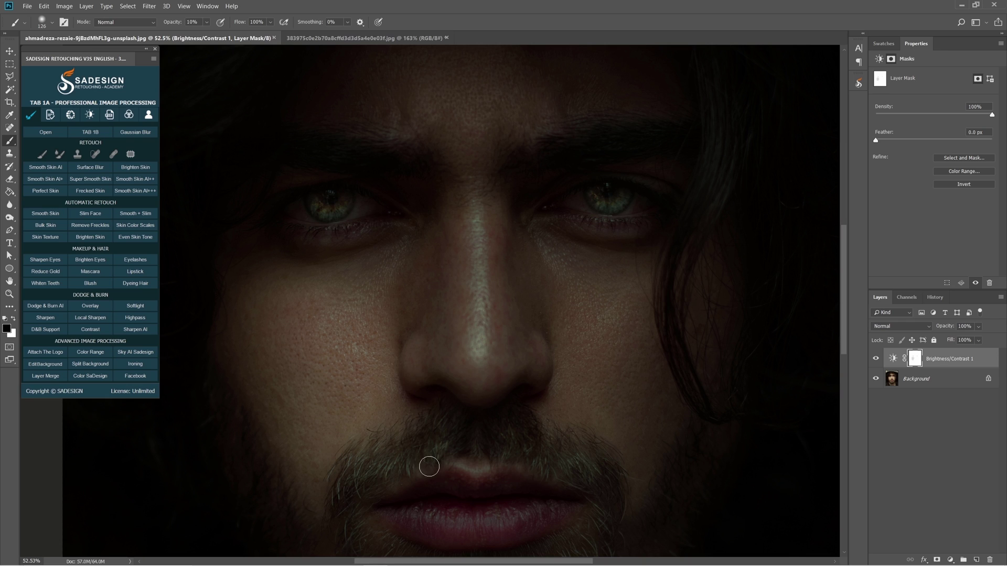
- Enlarge the brush and paint black on the adjustment mask over the lips to lighten them slightly
left_click_drag(454, 470, 416, 389)
key("bracketright")
key("bracketright")
key("bracketright")
key("bracketright")
mouse_move(386, 434)
left_mouse_down()
mouse_move(486, 432)
mouse_move(393, 428)
left_mouse_up()
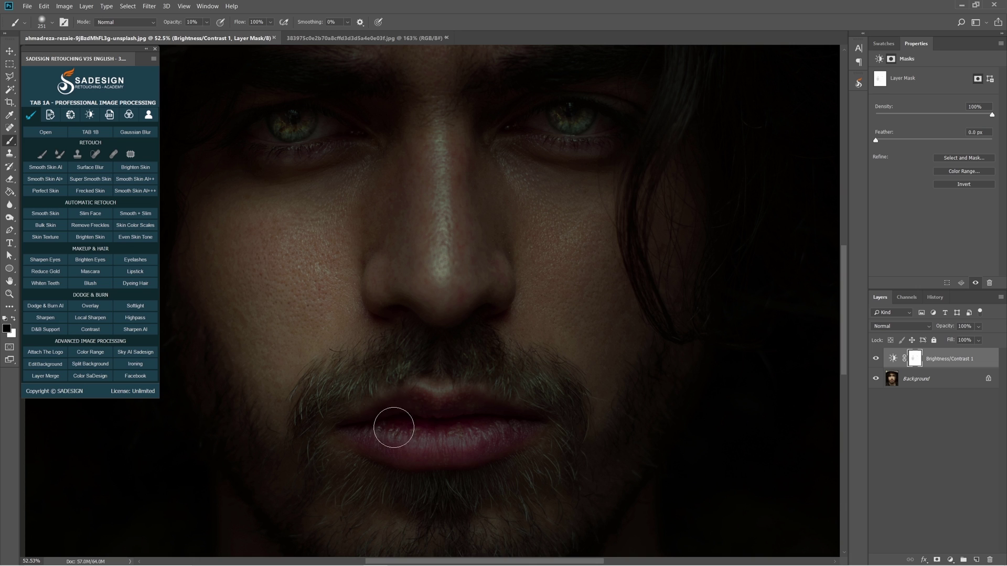
key("bracketright")
- Paint the mask again over the cheek on the image's left side with a larger brush of about 597 px
scroll(358, 262, "down", 4)
key("bracketright")
key("bracketright")
key("bracketright")
key("bracketright")
mouse_move(323, 248)
left_mouse_down()
mouse_move(294, 258)
mouse_move(316, 295)
mouse_move(318, 240)
mouse_move(318, 289)
left_mouse_up()
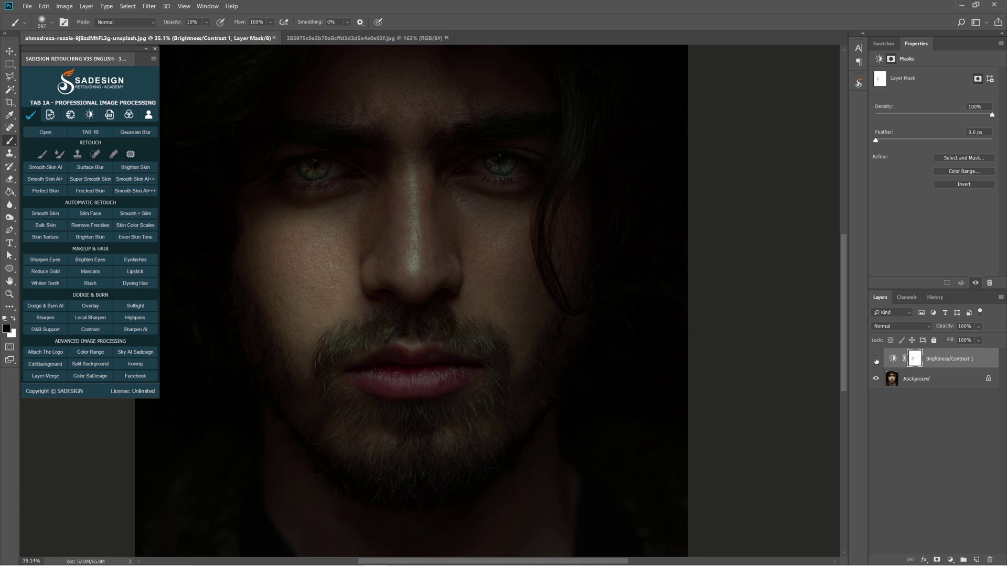
- Compare the portrait with and without the Brightness/Contrast layer and view the whole image
left_click(875, 359)
left_click(876, 360)
key("ctrl+0")
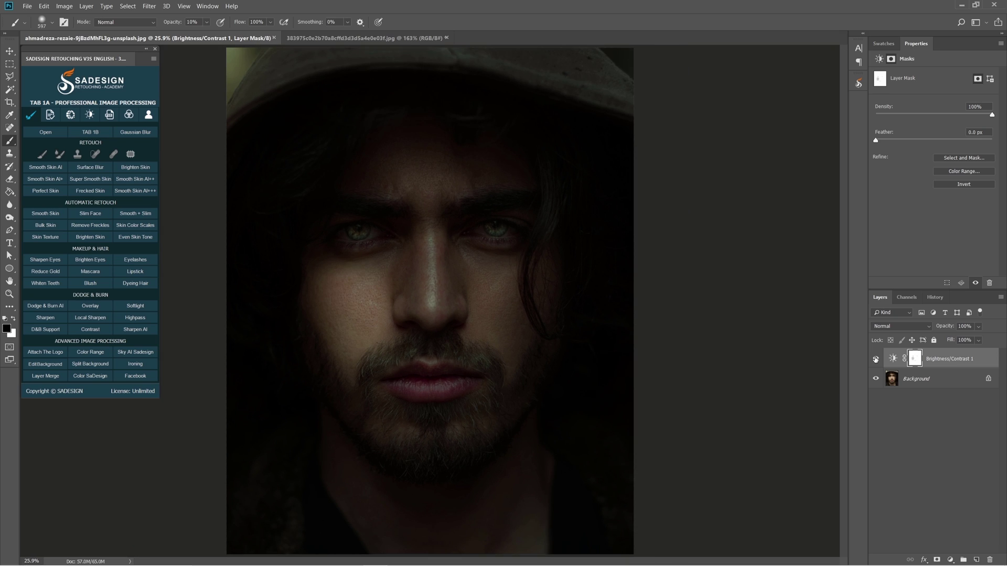
- Switch to the dragon tattoo document and select the black artwork with Color Range set to Shadows
left_click(362, 38)
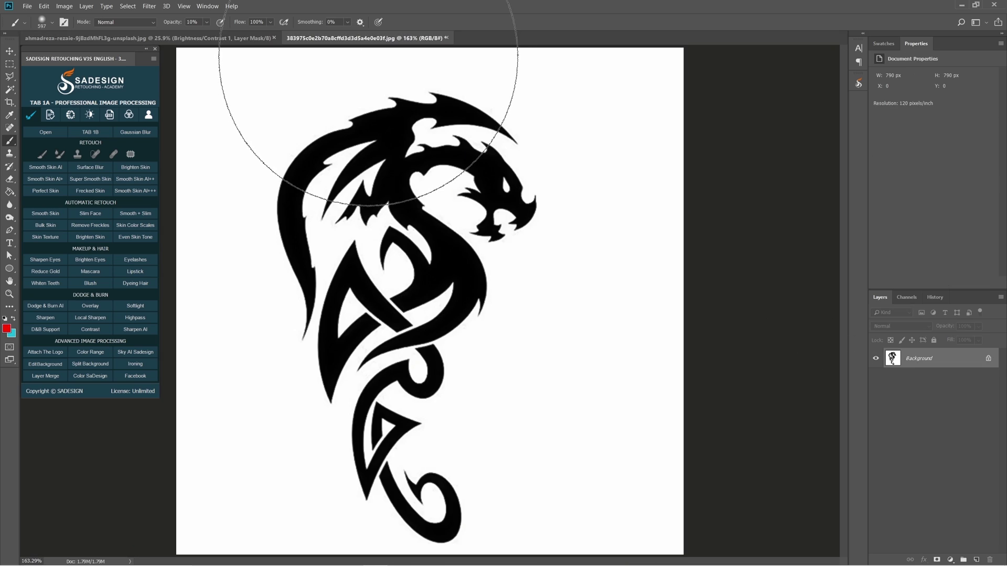
left_click(136, 7)
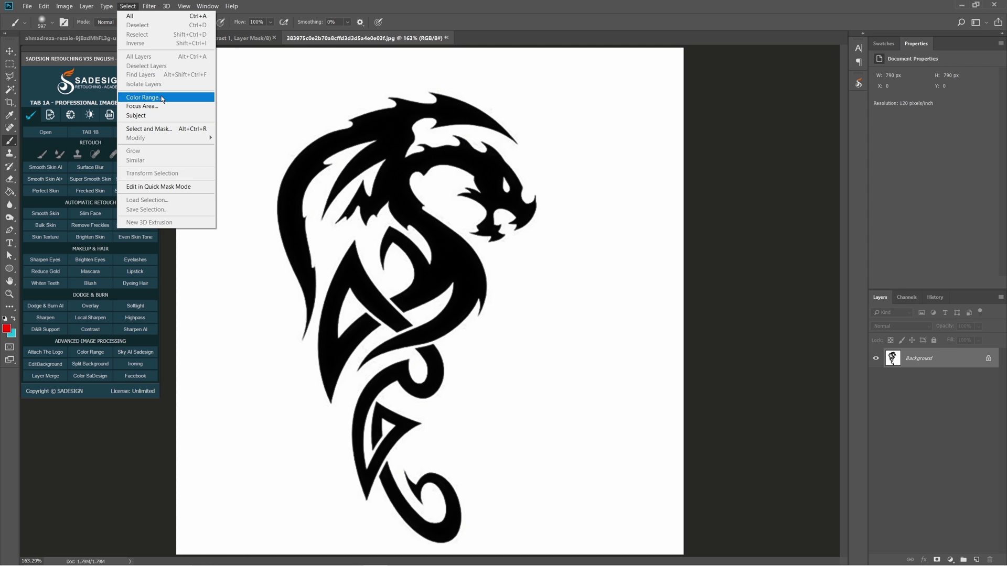
left_click(193, 96)
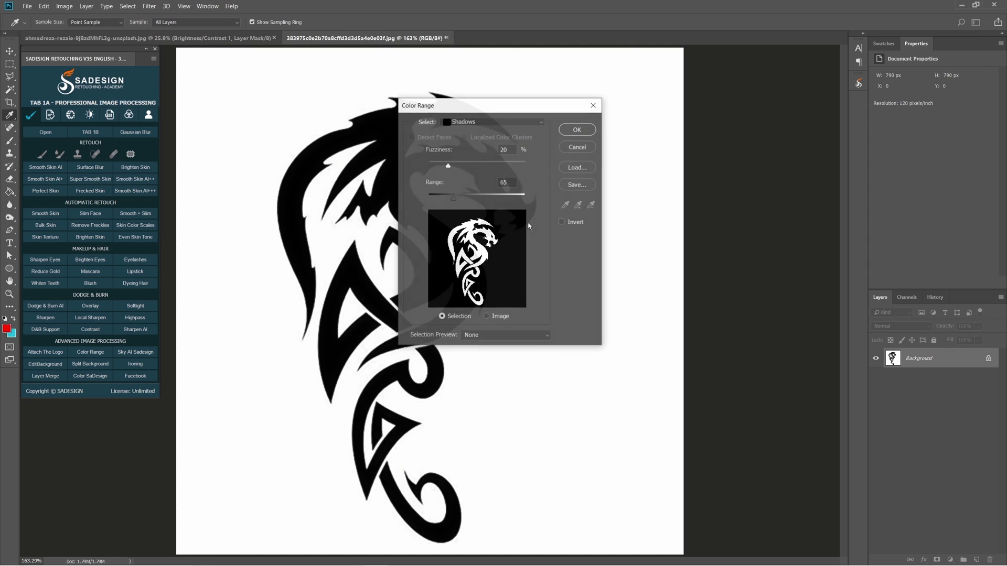
left_click(482, 124)
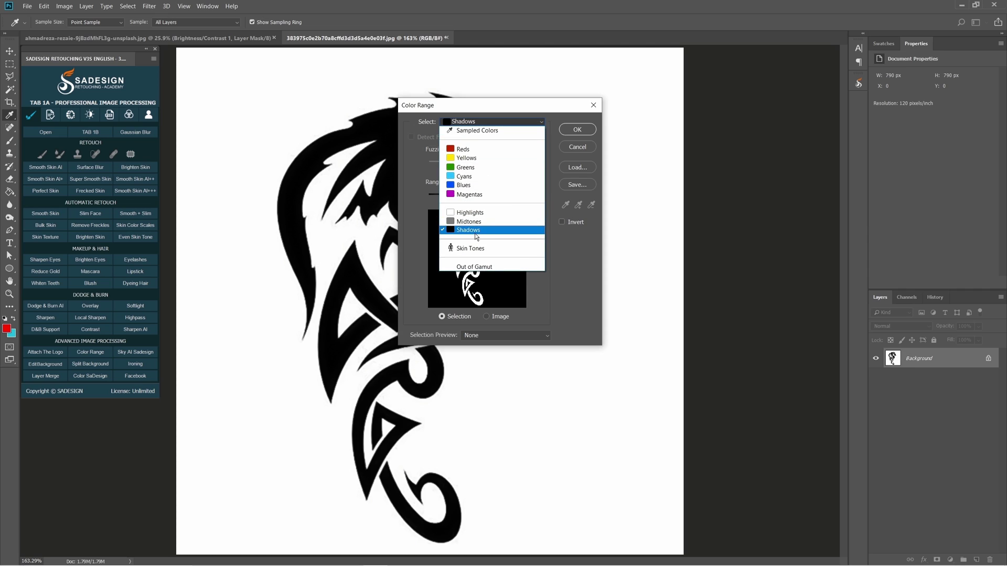
left_click(472, 227)
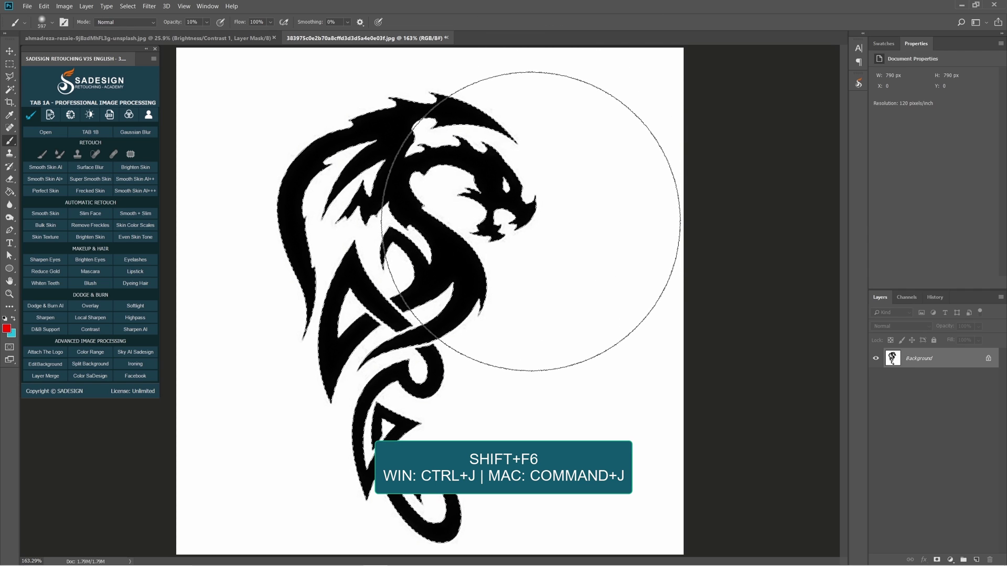
- Feather the dragon selection by 1 pixel and copy it to a new layer
key("shift+F6")
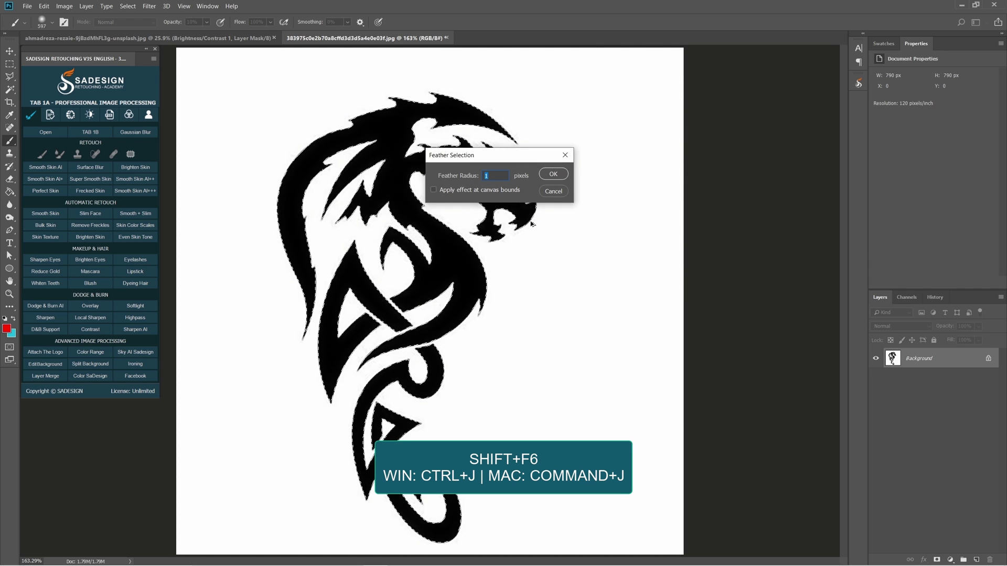
key("Return")
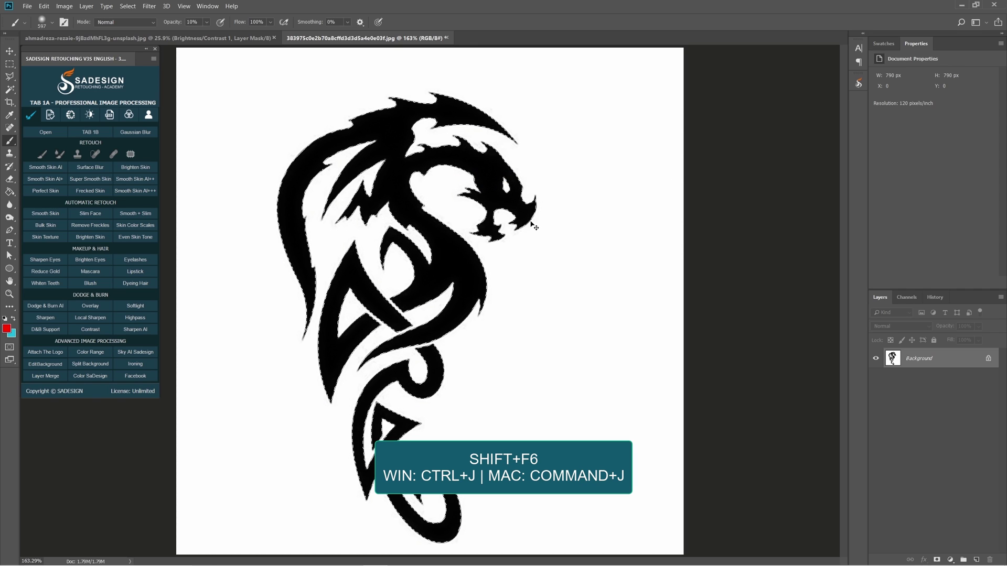
key("ctrl+j")
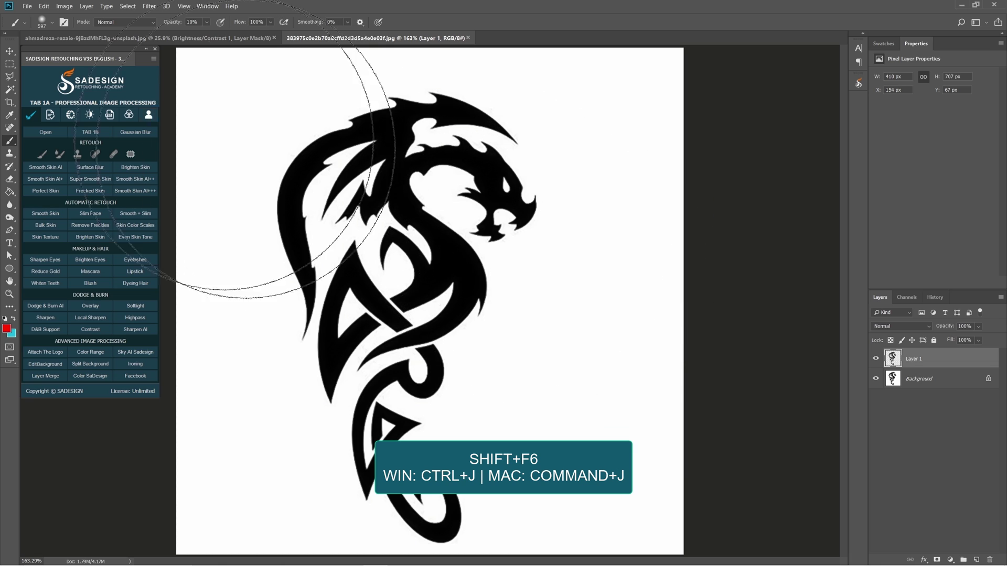
- Move the dragon layer into the portrait document, then scale and position it on the brightened cheek
key("v")
mouse_move(438, 262)
left_mouse_down()
mouse_move(328, 224)
mouse_move(194, 135)
mouse_move(146, 39)
mouse_move(342, 312)
mouse_move(358, 354)
mouse_move(331, 376)
left_mouse_up()
scroll(358, 354, "up", 1)
key("ctrl+t")
left_click_drag(296, 320, 313, 325)
left_click_drag(349, 381, 310, 337)
key("Return")
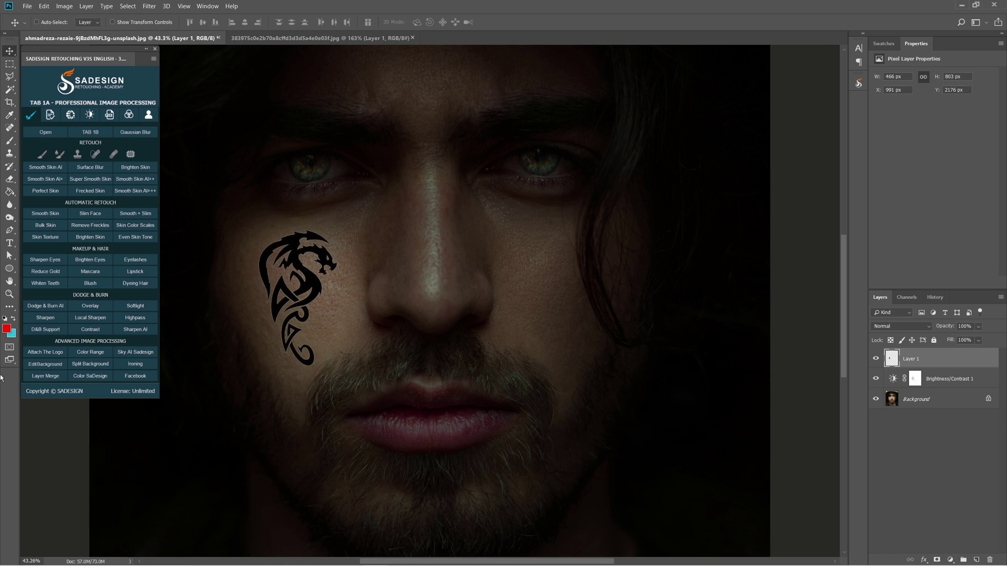
- Set the foreground color to cyan #21bbdc and fill the dragon's shape with it
left_click(13, 319)
left_click(7, 328)
left_click(536, 288)
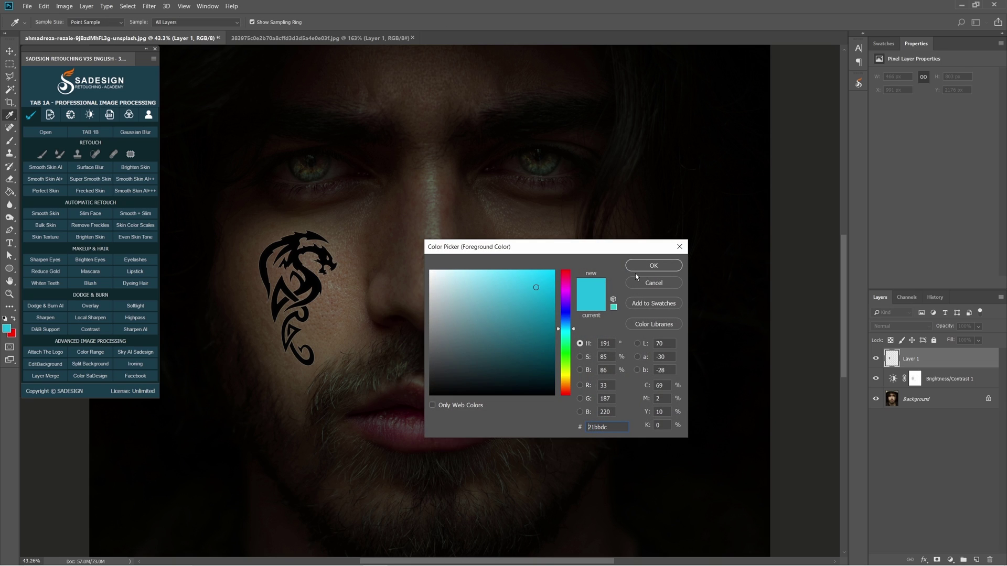
left_click(652, 268)
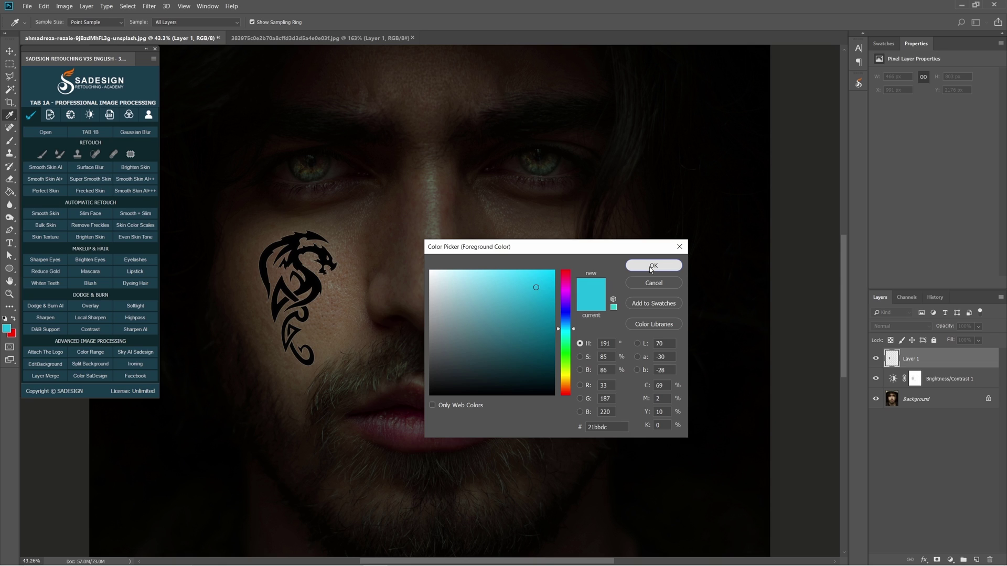
left_click(652, 266)
left_click(892, 358, "ctrl")
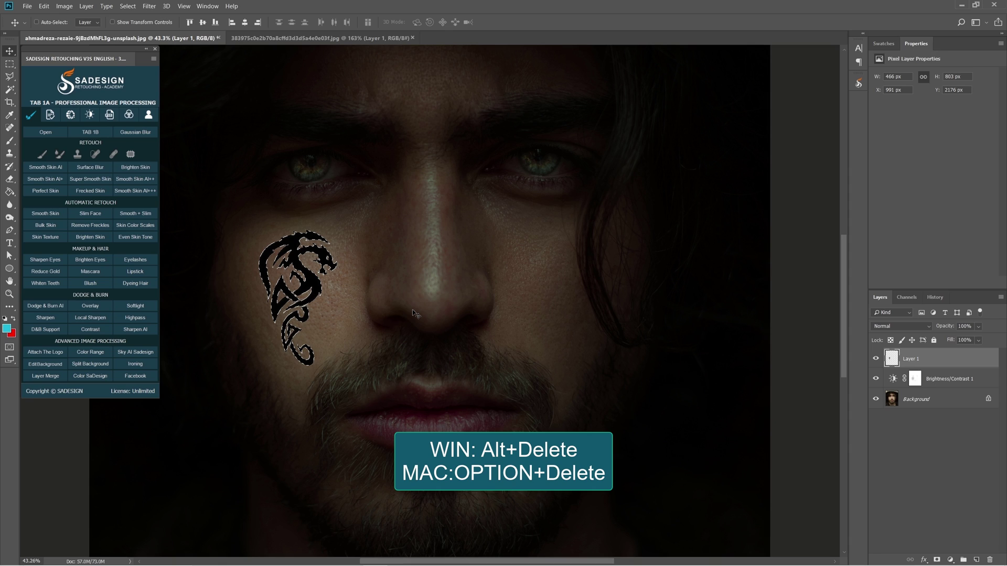
key("alt+Delete")
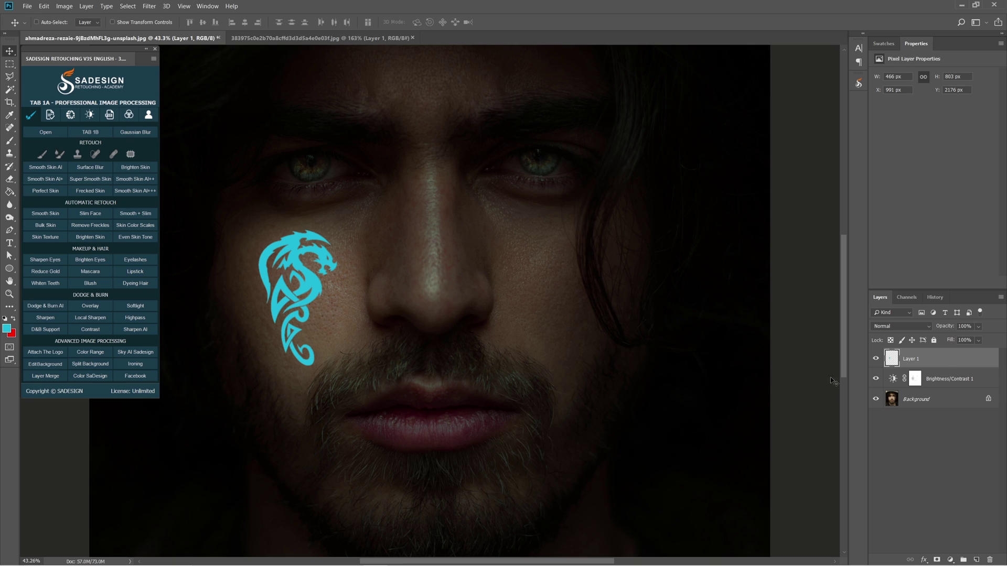
- Convert the cyan dragon layer to a smart object
right_click(946, 367)
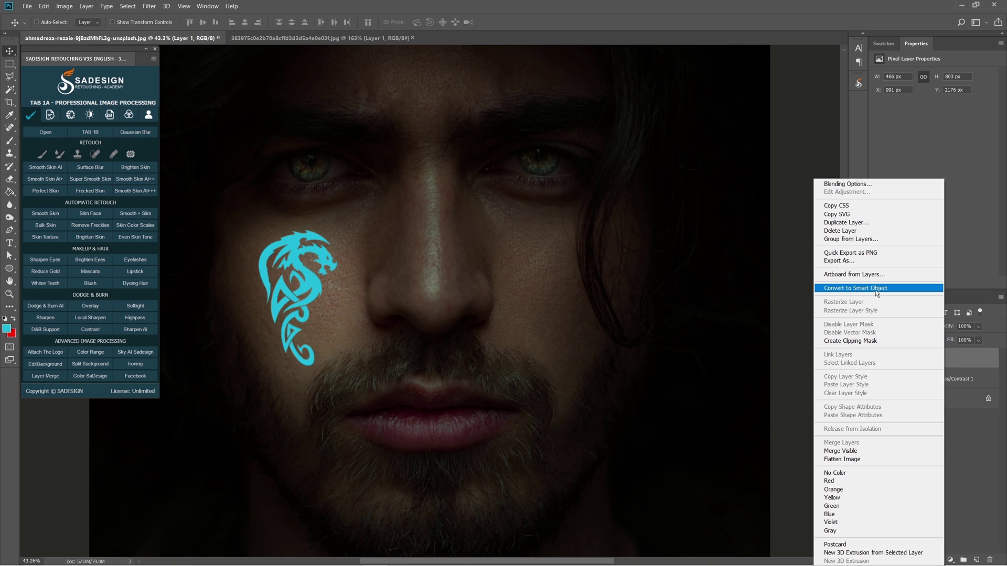
left_click(901, 288)
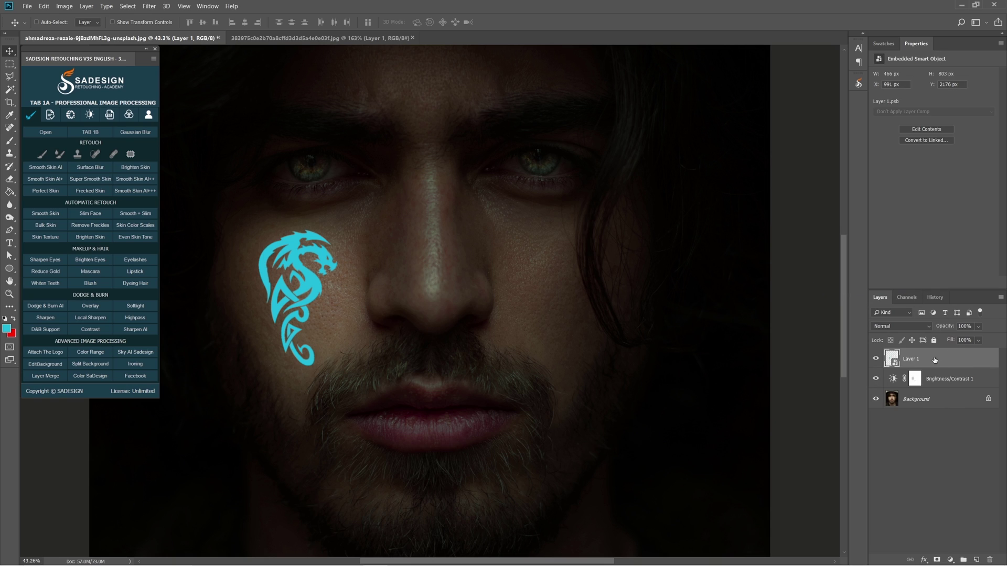
key("ctrl+0")
- Duplicate the dragon smart object and set the copy's blend mode to Overlay
key("b")
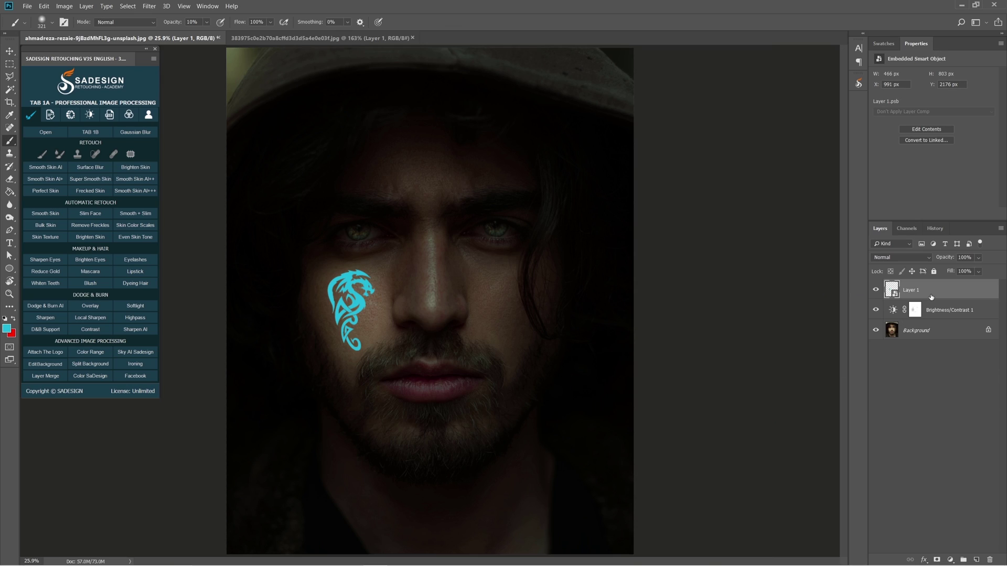
key("ctrl+j")
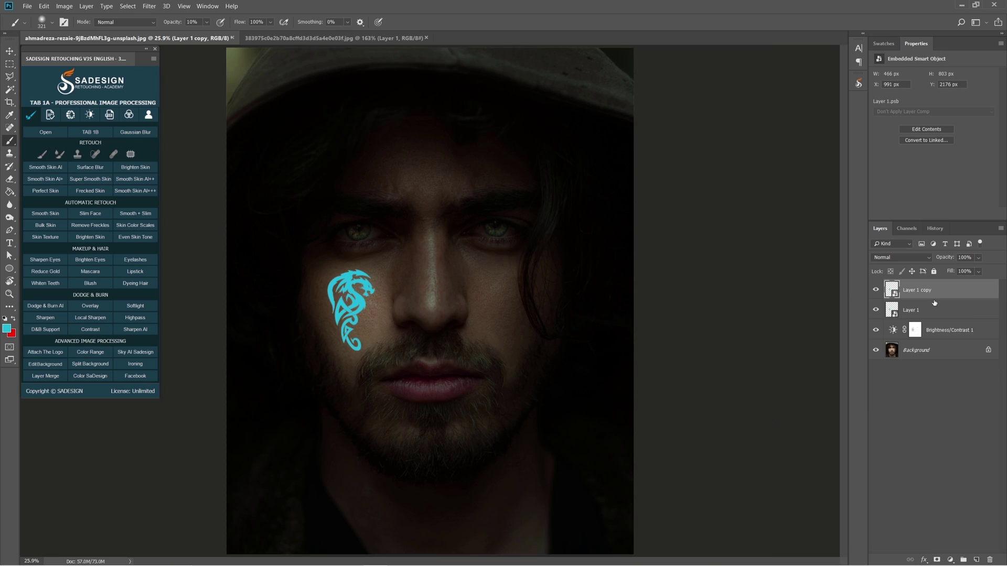
left_click(900, 257)
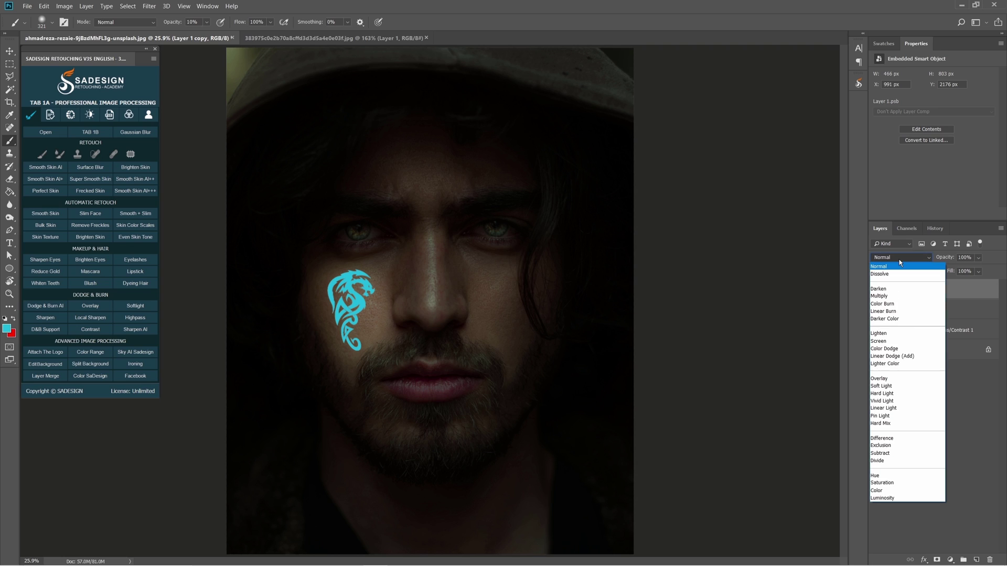
left_click(912, 381)
- Apply a Gaussian Blur with a 5-pixel radius to the Overlay copy of the dragon
left_click(149, 6)
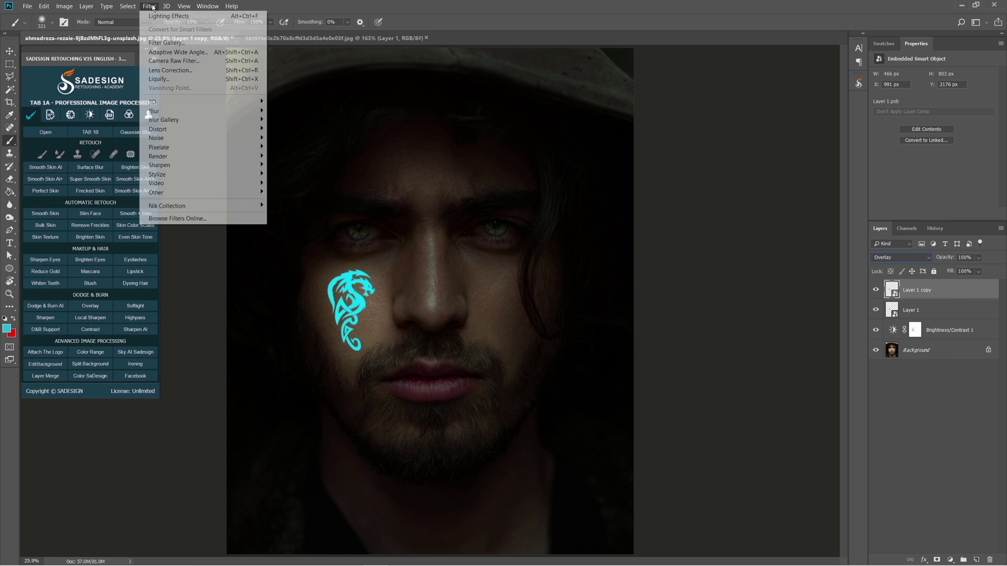
mouse_move(170, 113)
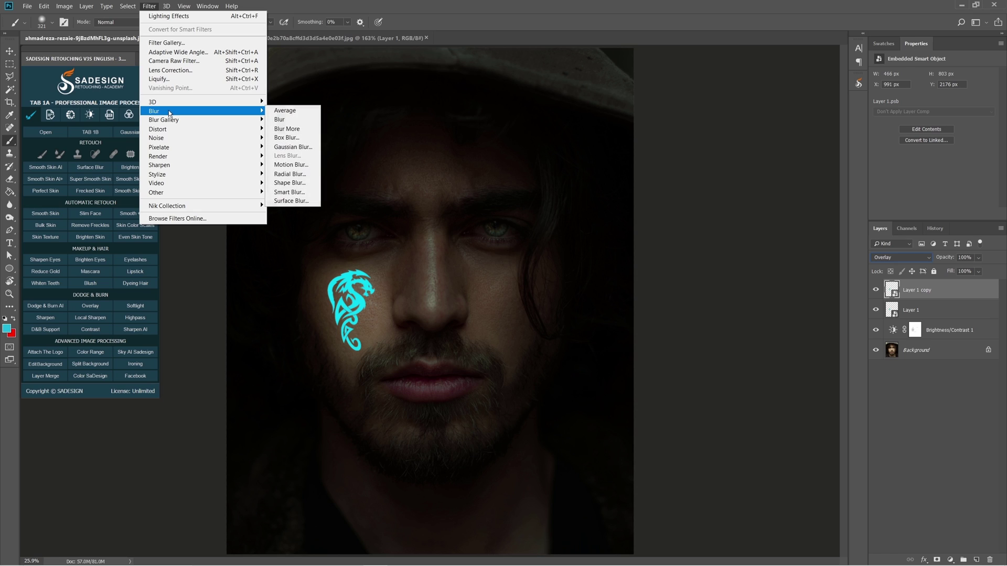
left_click(314, 149)
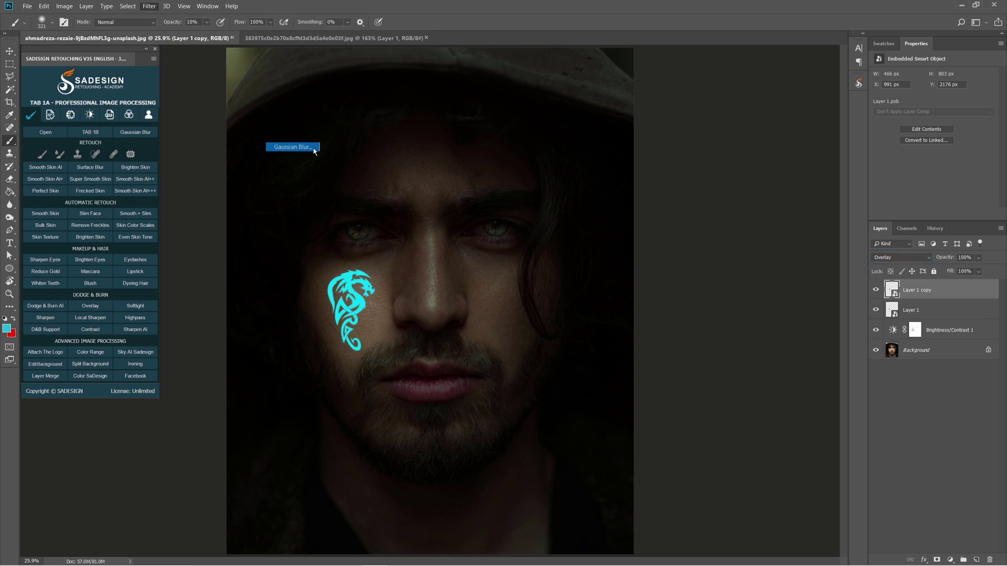
type("5")
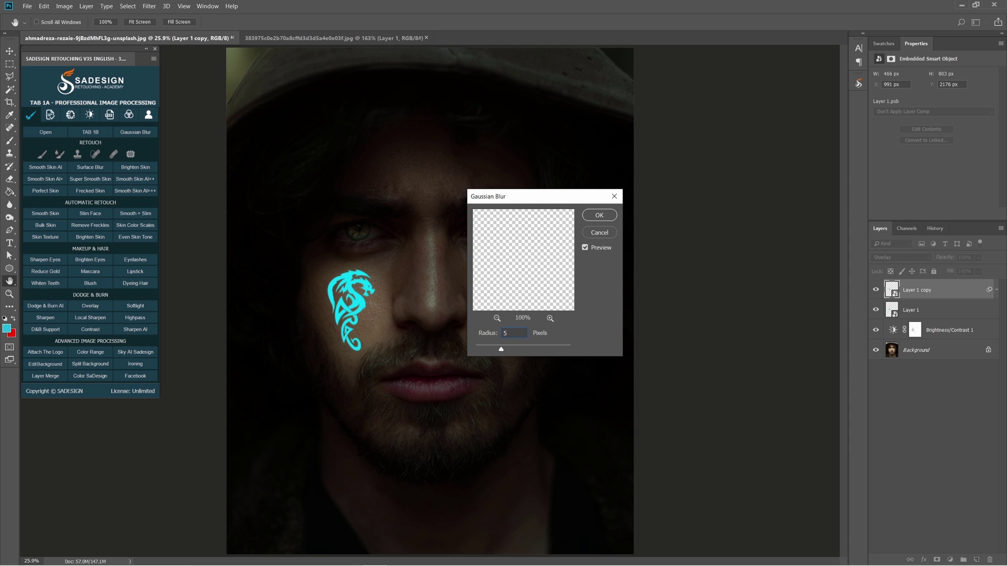
left_click(599, 215)
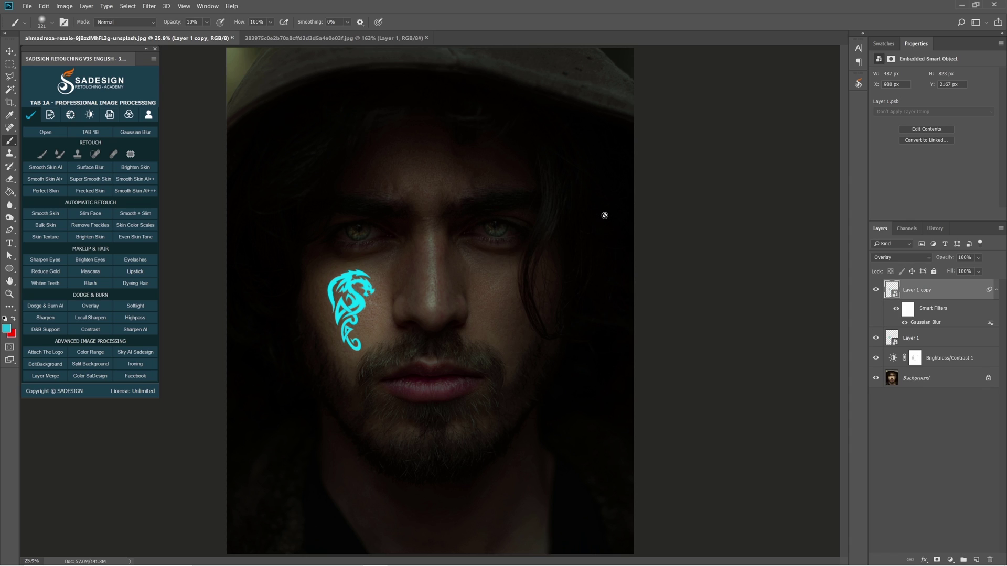
- Duplicate the blurred dragon layer and set the copy's Gaussian Blur radius to 150 pixels
key("ctrl+j")
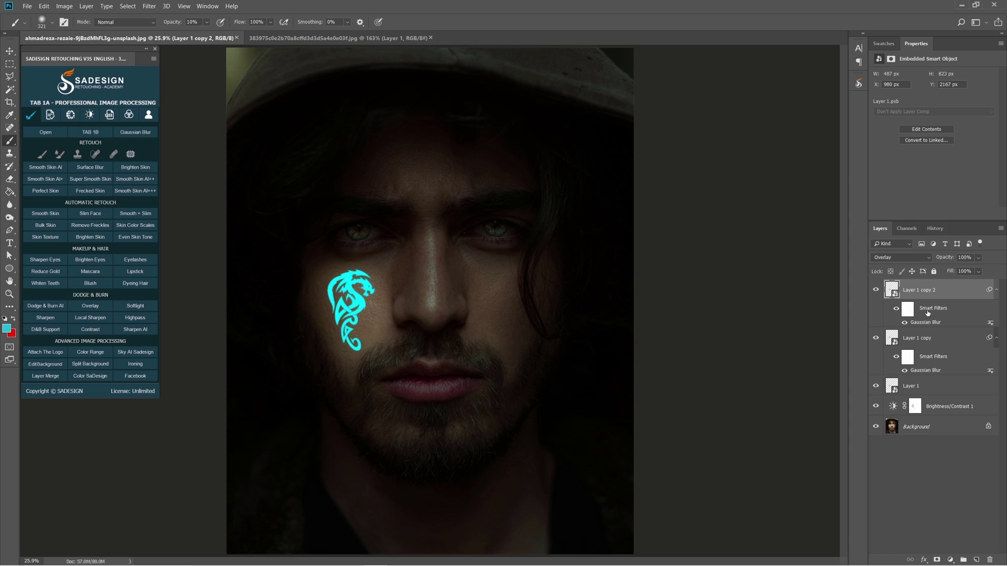
double_click(926, 323)
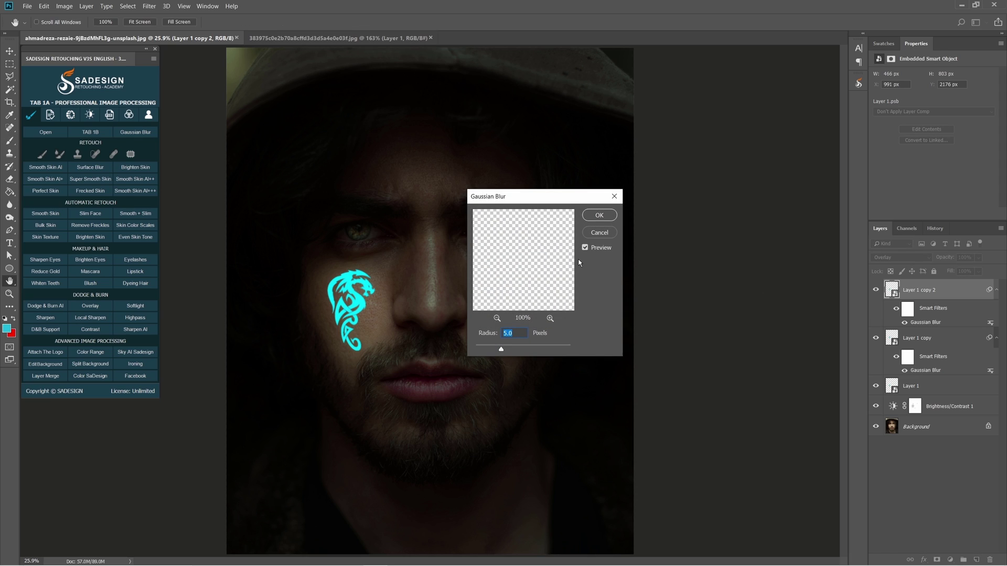
type("15")
left_click(600, 216)
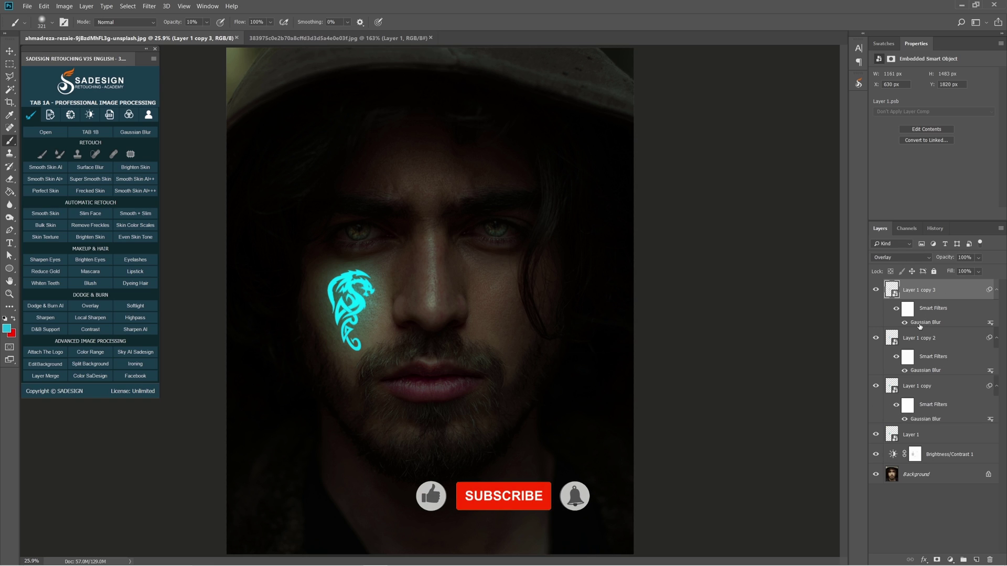
- Set the Gaussian Blur radius of the topmost dragon copy, Layer 1 copy 3, to 250 pixels
double_click(927, 323)
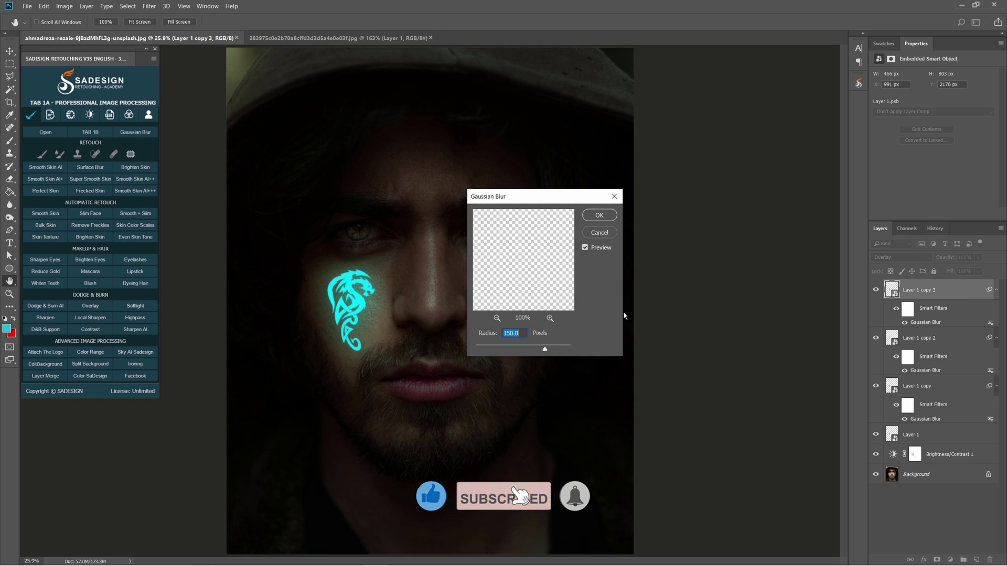
type("250")
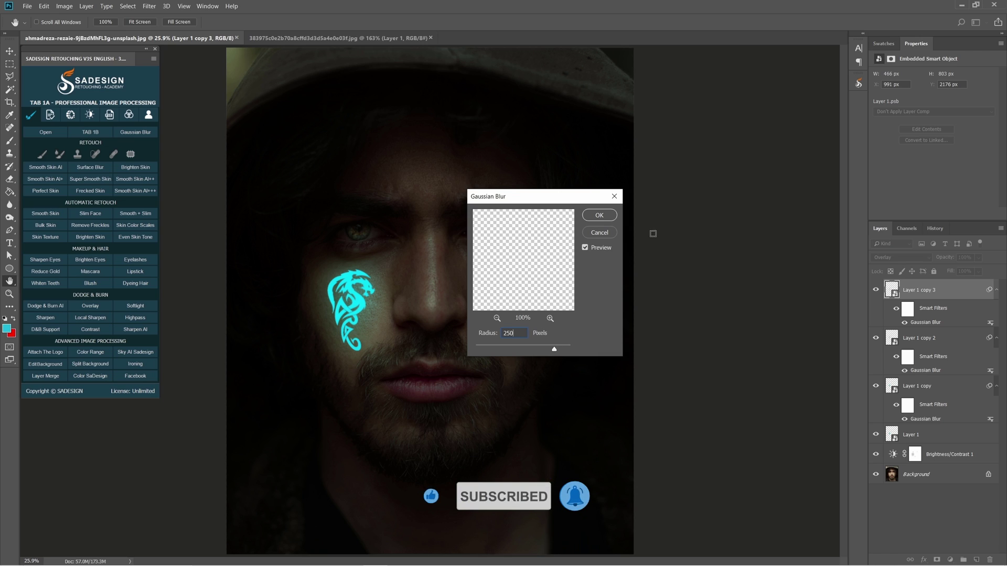
left_click(586, 248)
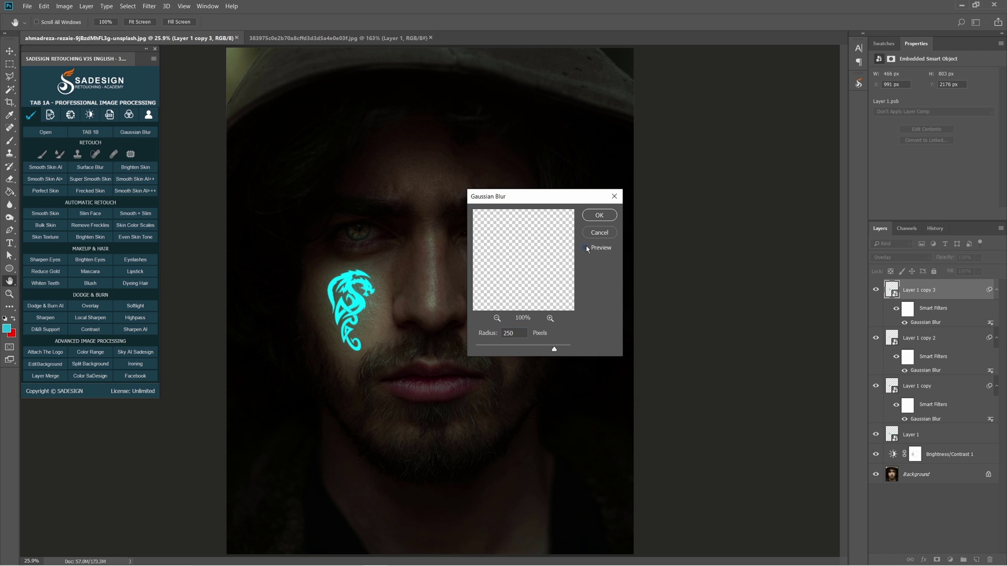
left_click(600, 216)
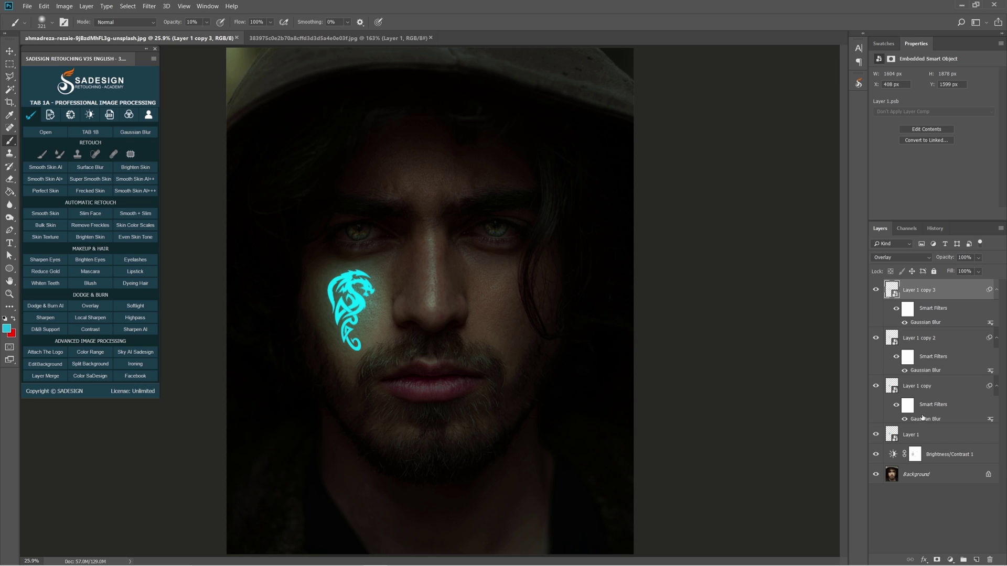
- Group the dragon layer with its three blurred copies and compare the image with the group hidden and shown
left_click(923, 434, "shift")
left_click(963, 559)
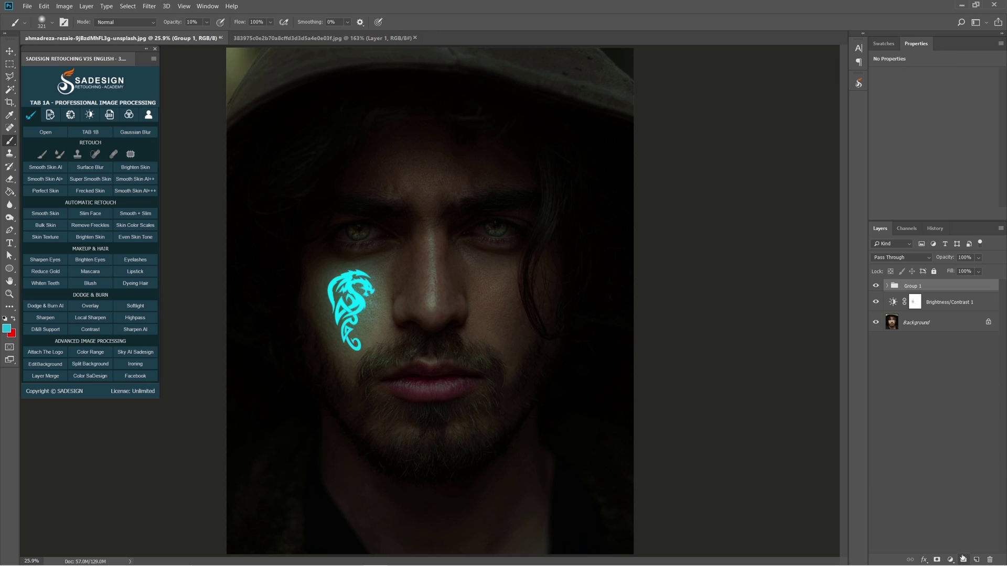
left_click(876, 286)
left_click(876, 286)
- Add a new layer above the dragon group and set the Brush tool to 100% opacity with cyan #21bbdc
left_click(977, 559)
right_click(11, 141)
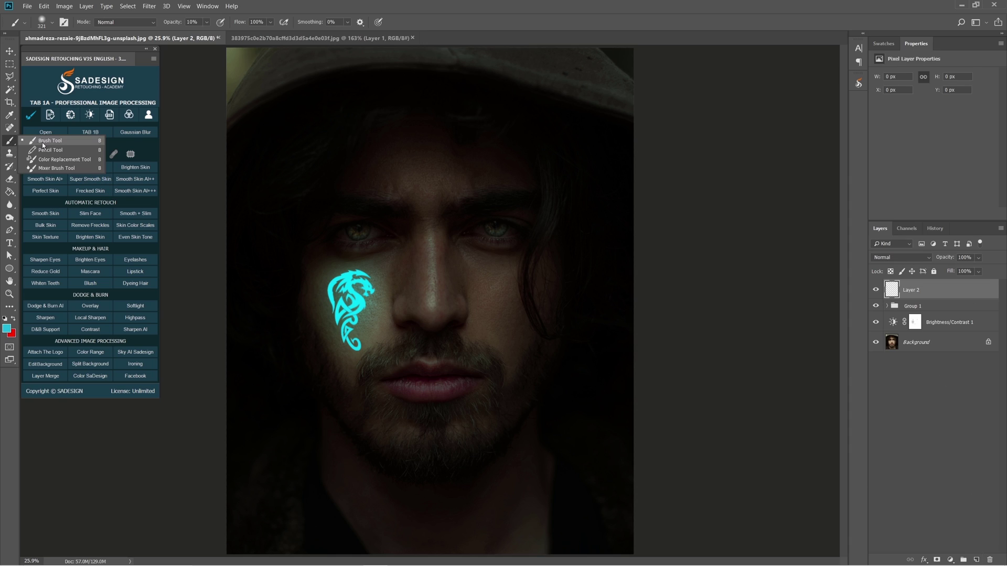
left_click(42, 142)
left_click(208, 22)
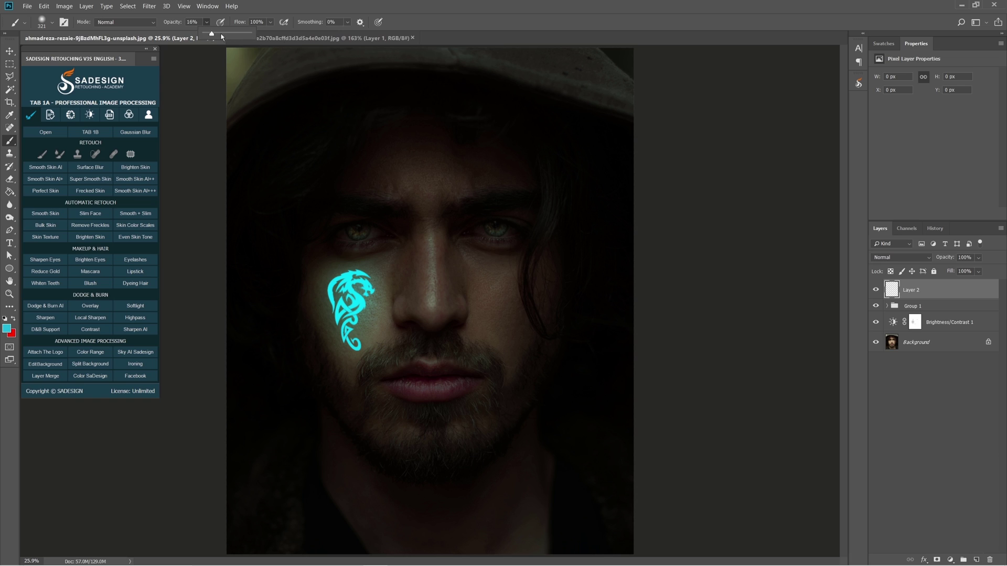
left_click(6, 327)
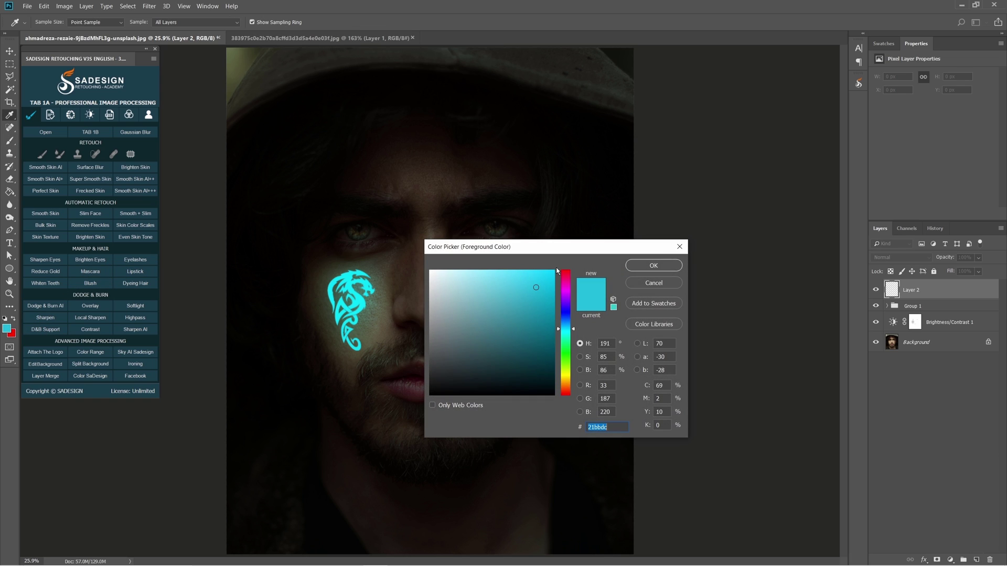
left_click(651, 265)
- Dab soft cyan over the dragon with a brush of about 1556 px and set that layer's blend mode to Overlay
left_click_drag(321, 294, 363, 311)
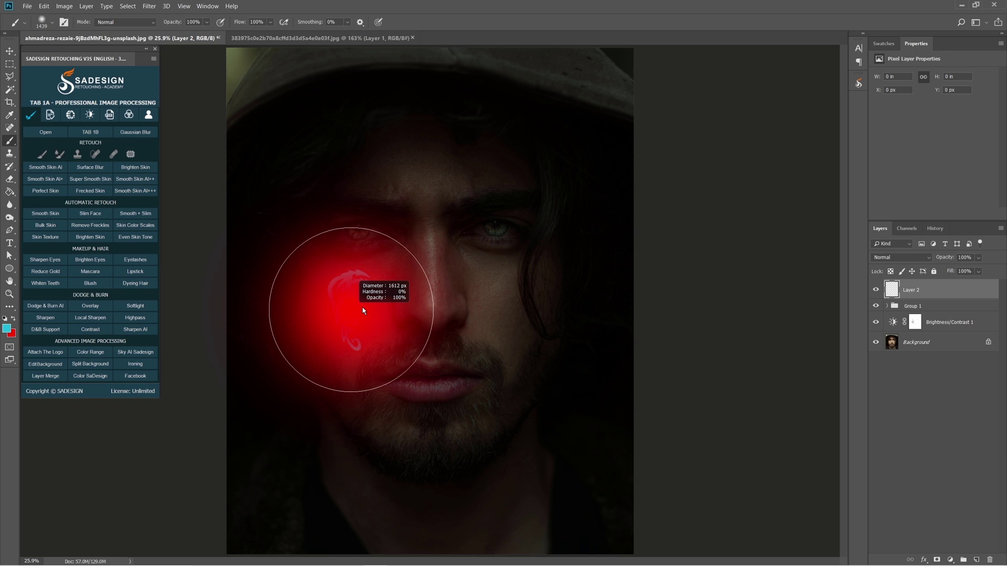
left_click_drag(363, 310, 361, 310)
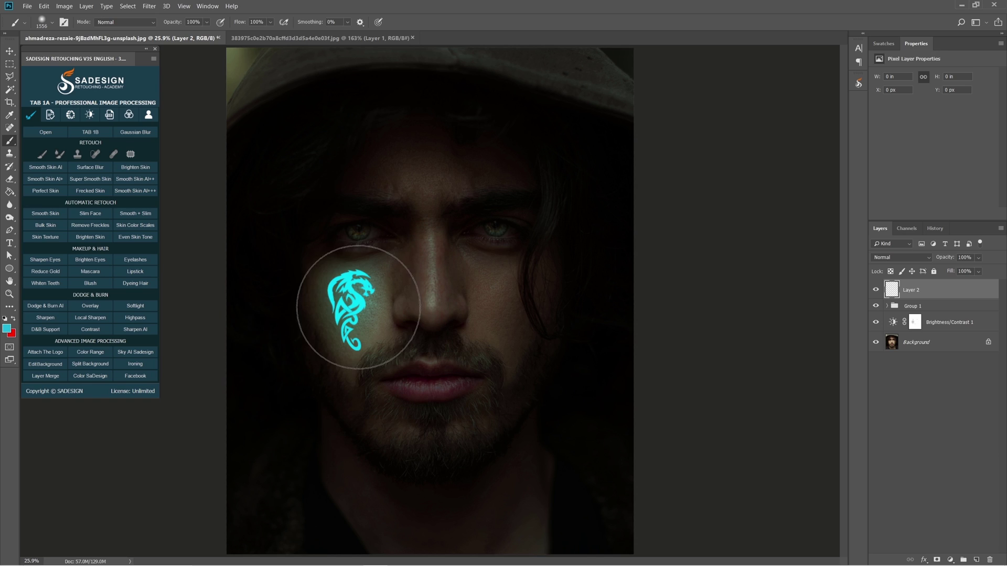
left_click(351, 308)
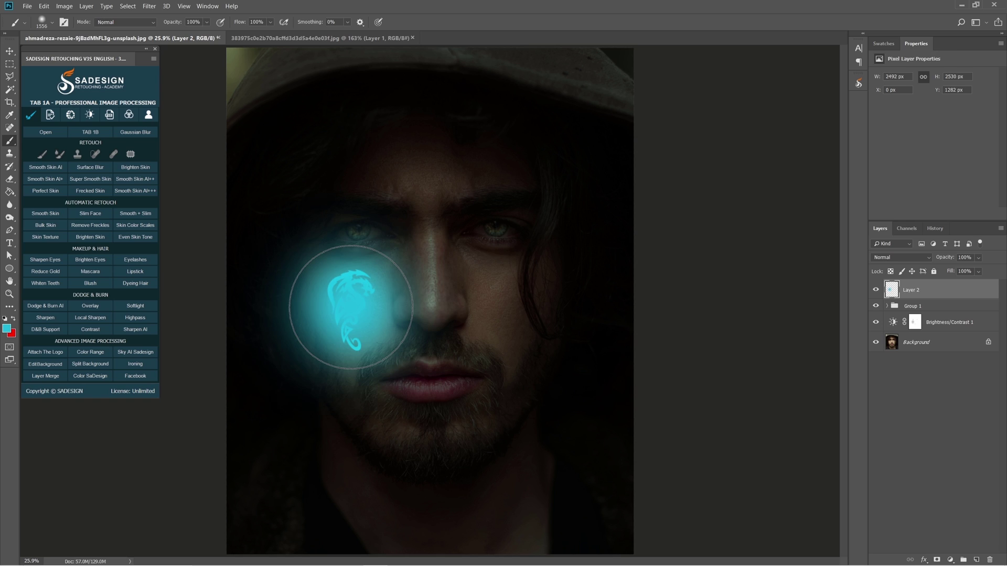
left_click(895, 259)
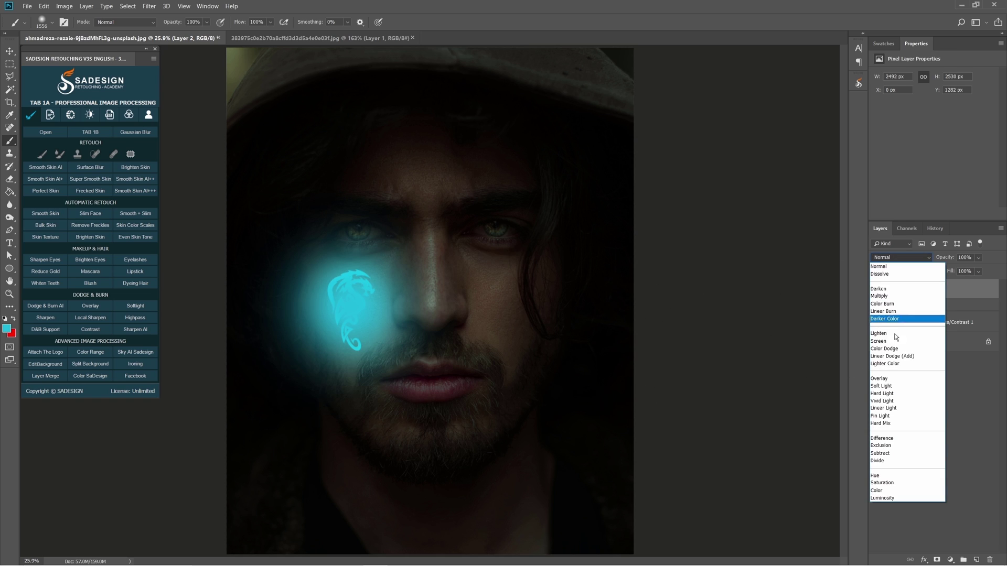
left_click(904, 378)
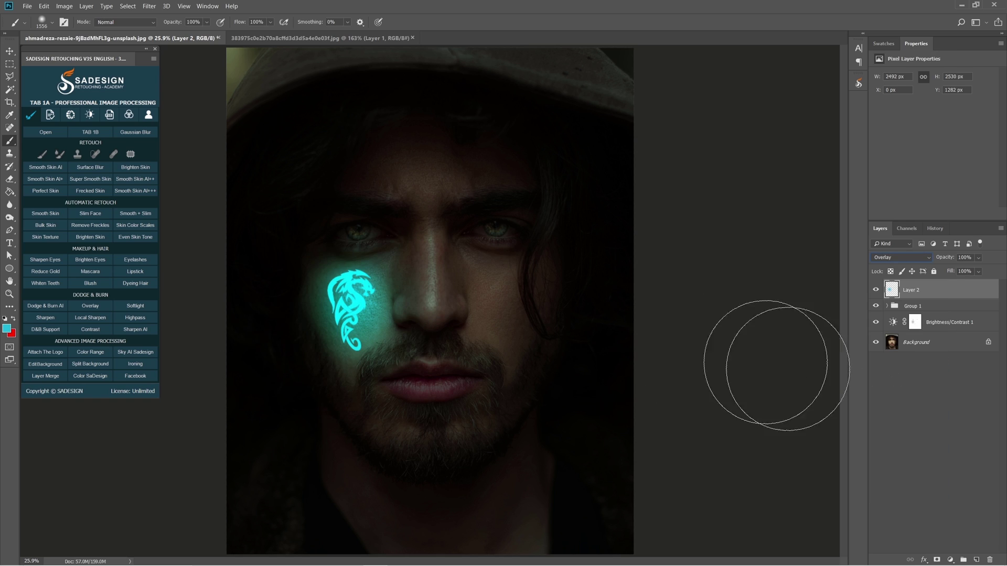
- Enlarge the brush to about 4379 px, paint a wide cyan glow centered near the tattooed cheek, and compare with the layer hidden
mouse_move(315, 225)
left_mouse_down()
mouse_move(535, 218)
mouse_move(524, 234)
left_mouse_up()
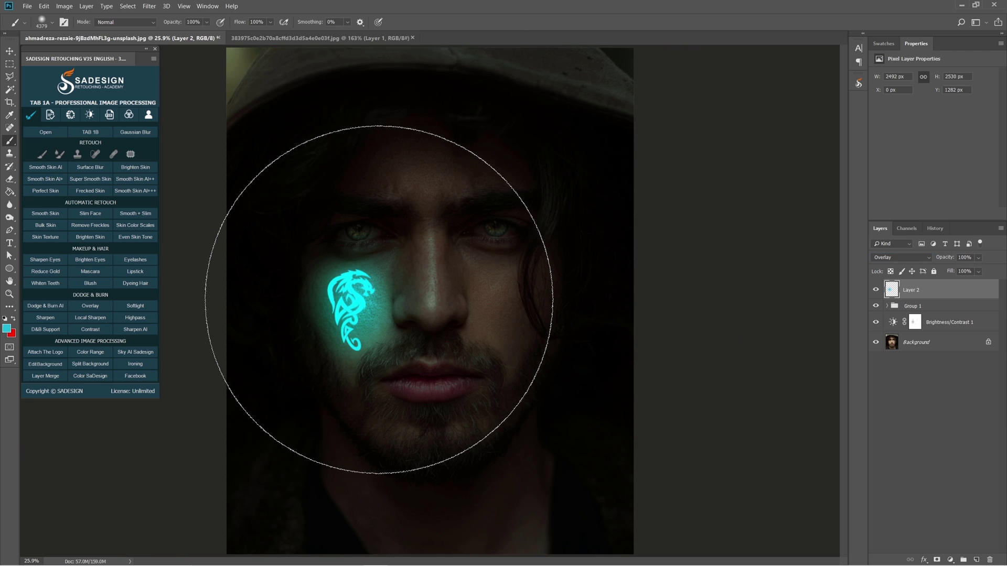
left_click(378, 300)
key("ctrl+z")
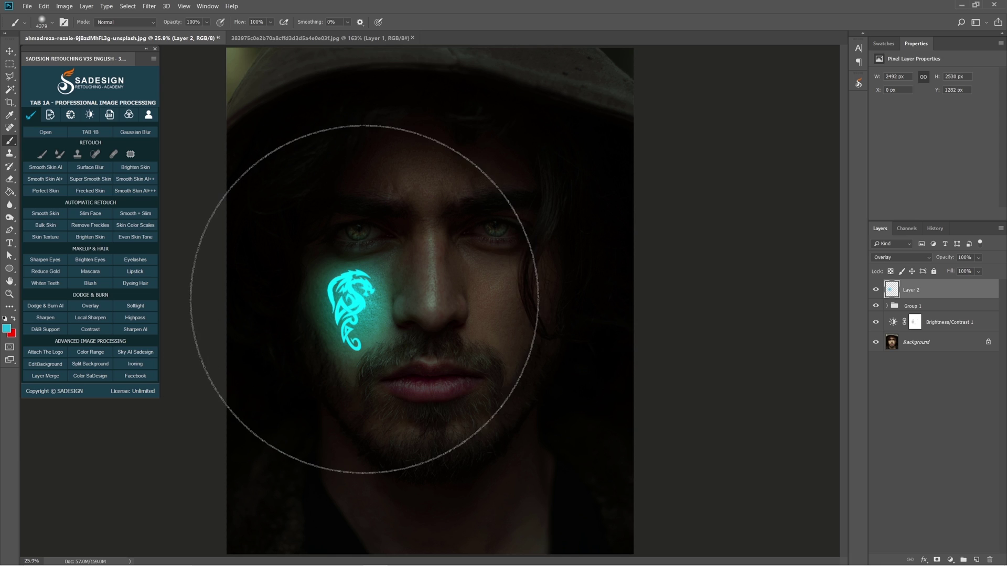
left_click(363, 300)
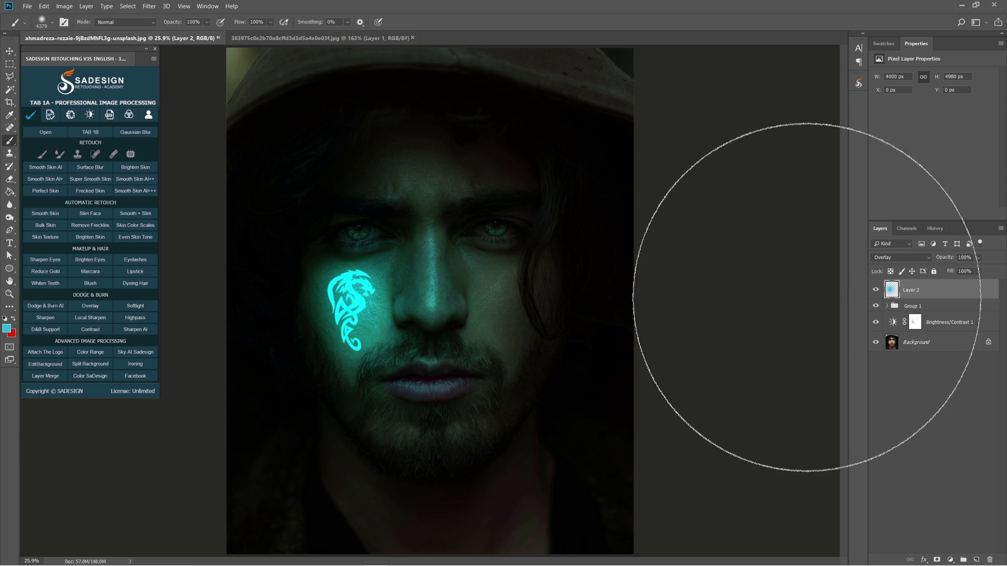
left_click(876, 290)
left_click(876, 290)
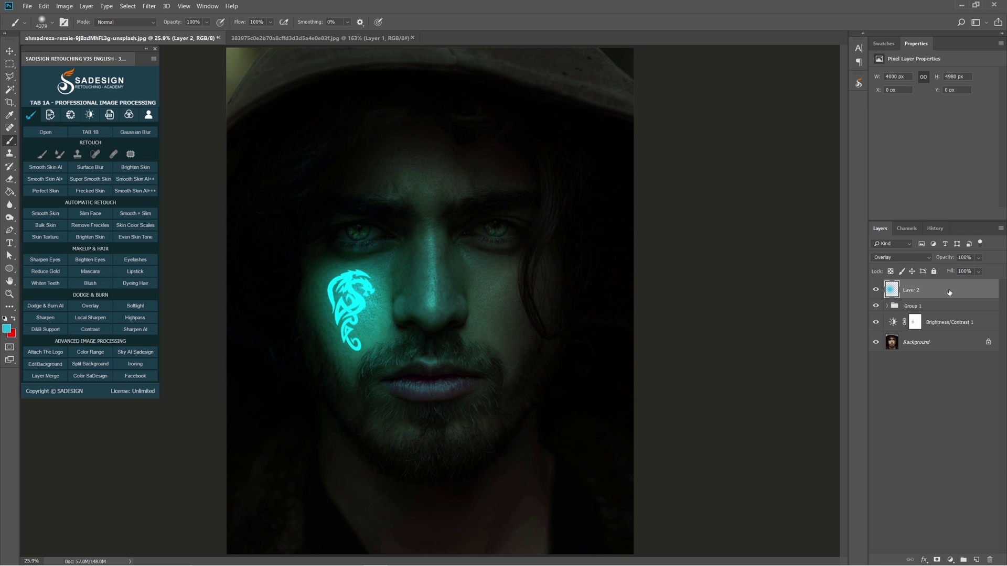
- Add a new layer and paint the iris of the eye above the dragon cyan with a small soft brush of about 81 px
left_click(977, 561)
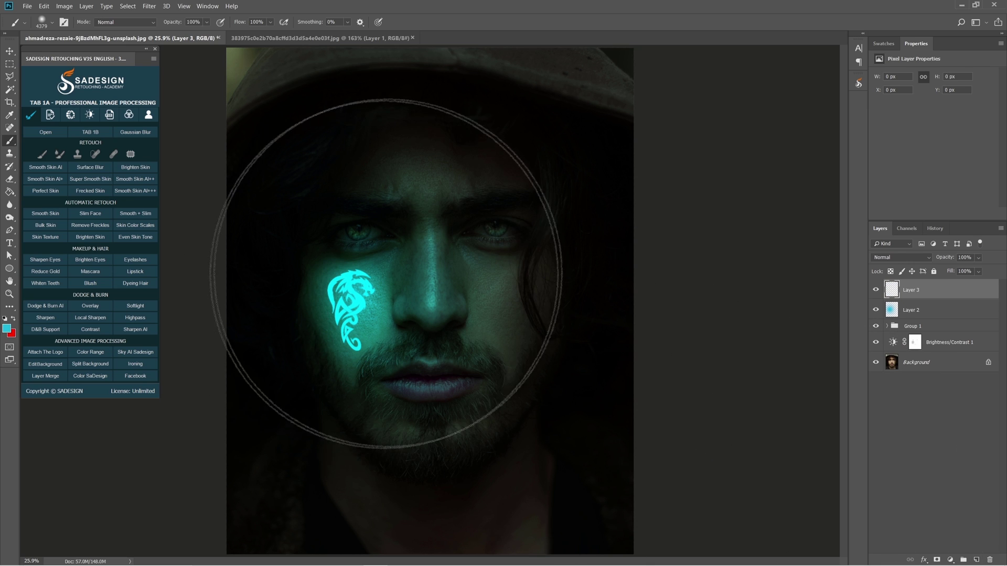
mouse_move(386, 262)
left_mouse_down()
mouse_move(362, 268)
mouse_move(385, 247)
mouse_move(362, 245)
mouse_move(374, 282)
left_mouse_up()
mouse_move(304, 242)
left_mouse_down()
mouse_move(281, 242)
mouse_move(314, 253)
mouse_move(343, 234)
left_mouse_up()
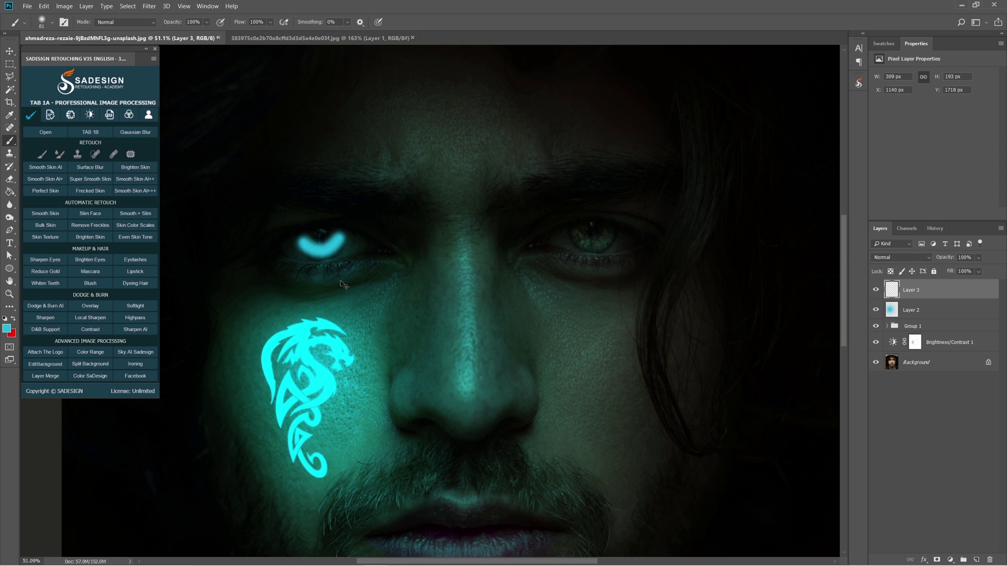
- Duplicate the painted iris layer and move the copy onto the other eye
key("ctrl+j")
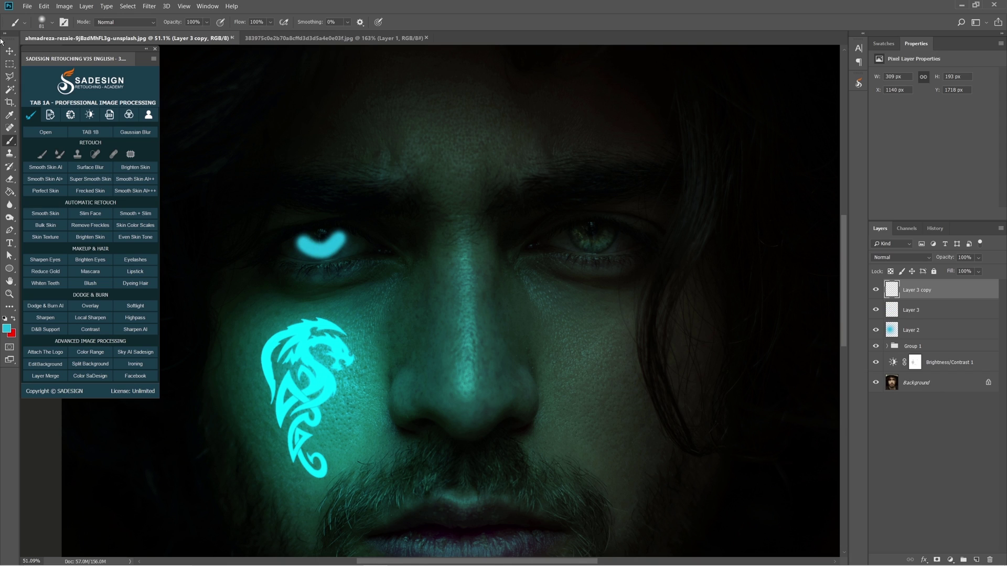
key("v")
mouse_move(318, 249)
left_mouse_down()
mouse_move(660, 255)
mouse_move(592, 244)
left_mouse_up()
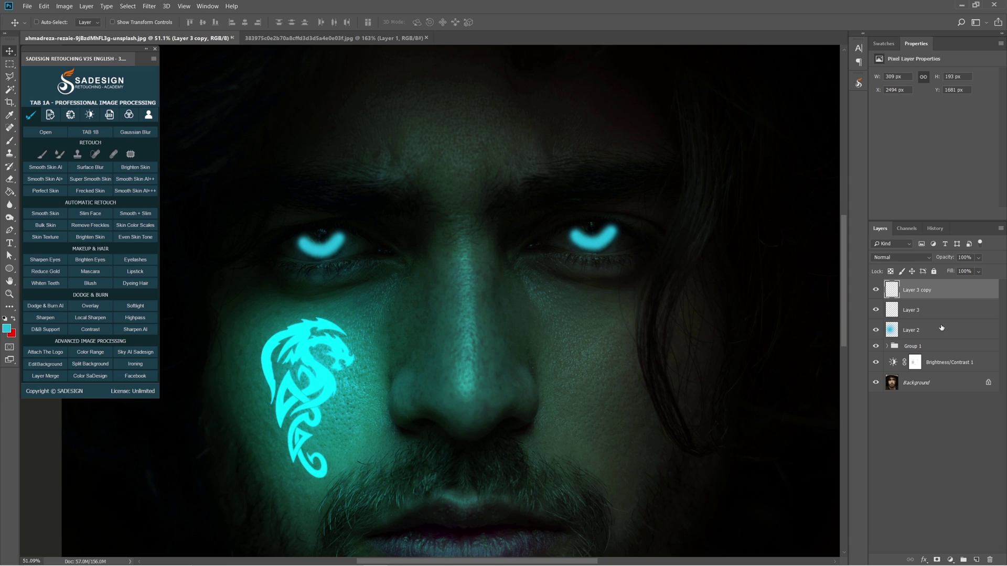
- Merge the two cyan iris layers into one and compare the eyes with the merged layer hidden and shown
left_click(899, 314, "shift")
key("ctrl+e")
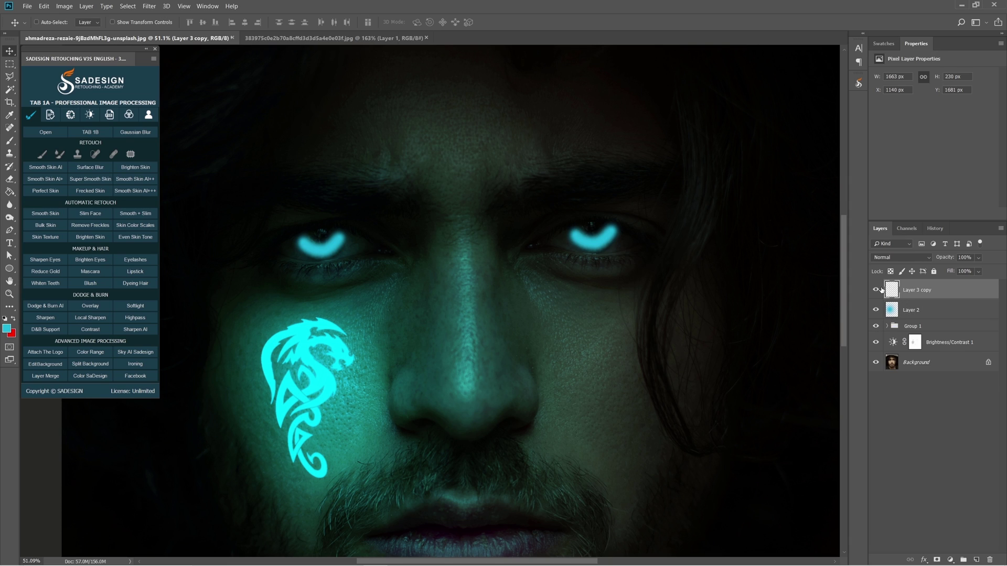
left_click(876, 290)
left_click(875, 290)
- Adjust the iris layer with Hue/Saturation, setting saturation to +24 and lightness to -22
key("ctrl+u")
left_click_drag(769, 295, 767, 322)
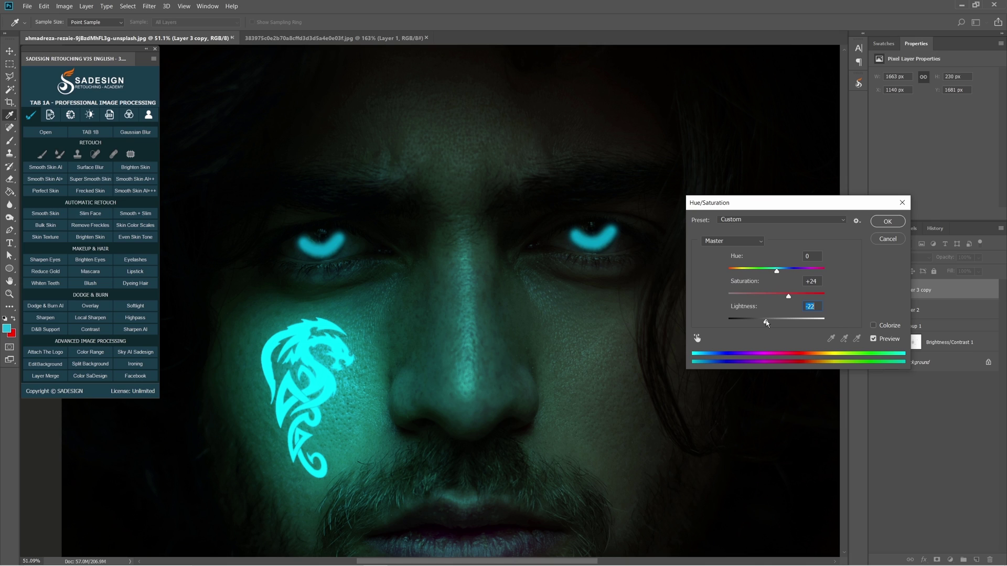
key("Return")
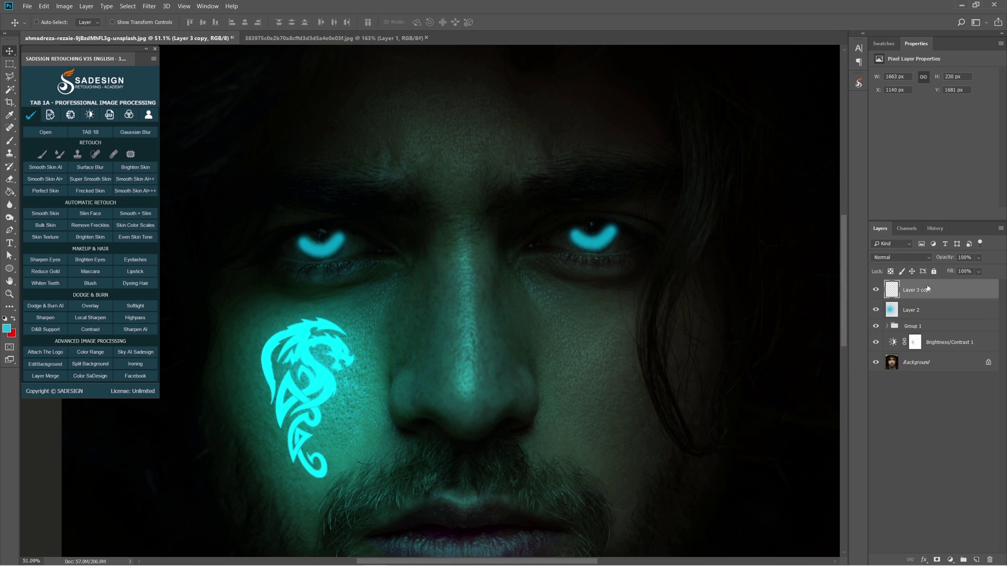
- Set the iris layer's opacity to 30% and stamp all visible layers into a new layer on top
left_click(969, 258)
type("30")
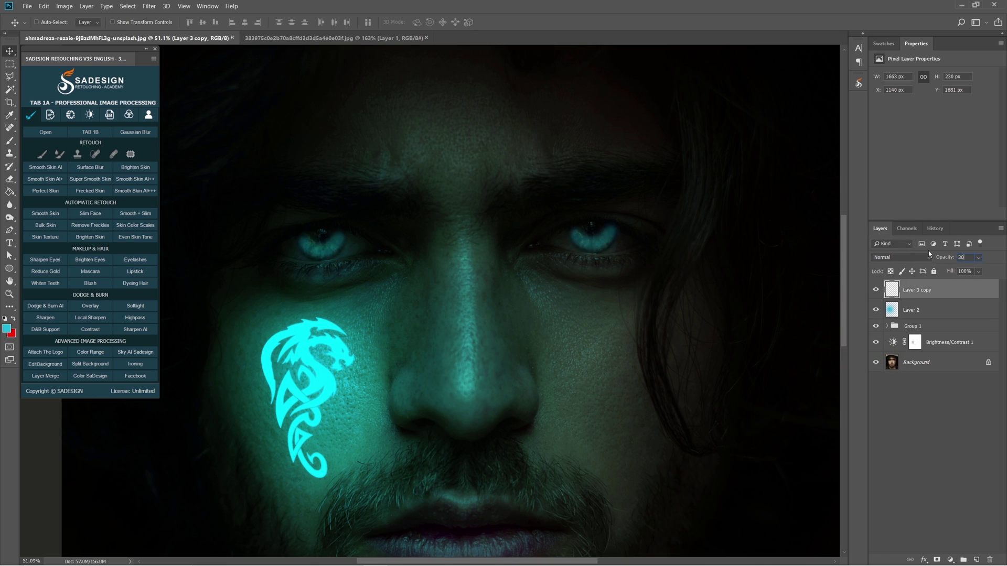
key("ctrl+0")
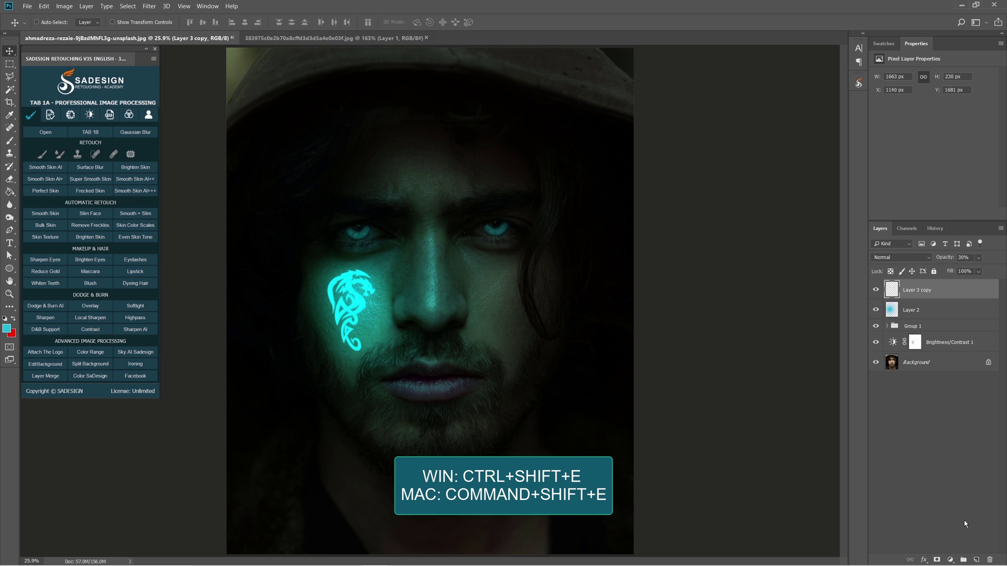
key("ctrl+alt+shift+e")
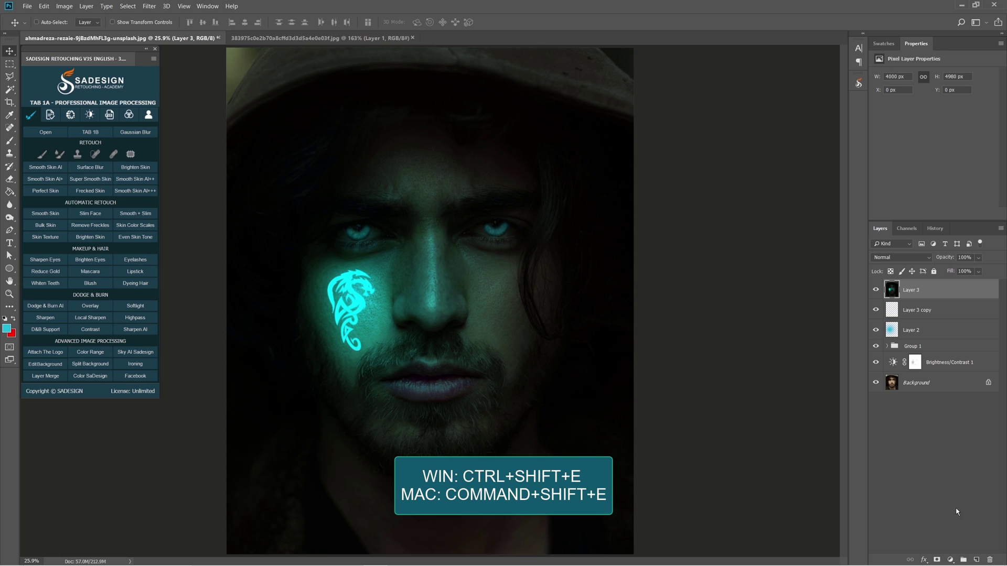
- Open Lighting Effects for the stamped layer with the Custom preset, move the point light between the tattoo and nose, and slightly shrink its radius
left_click(149, 6)
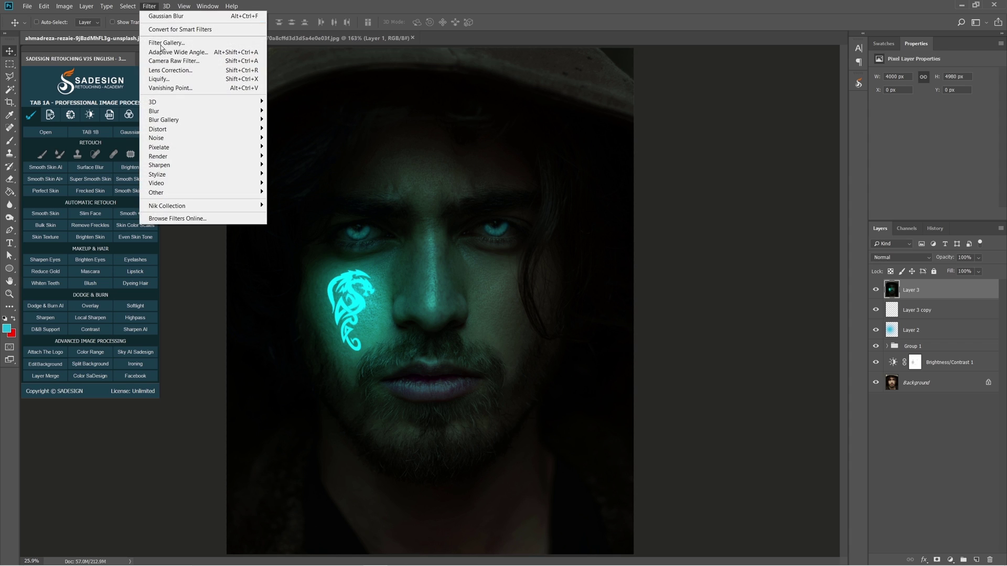
mouse_move(189, 157)
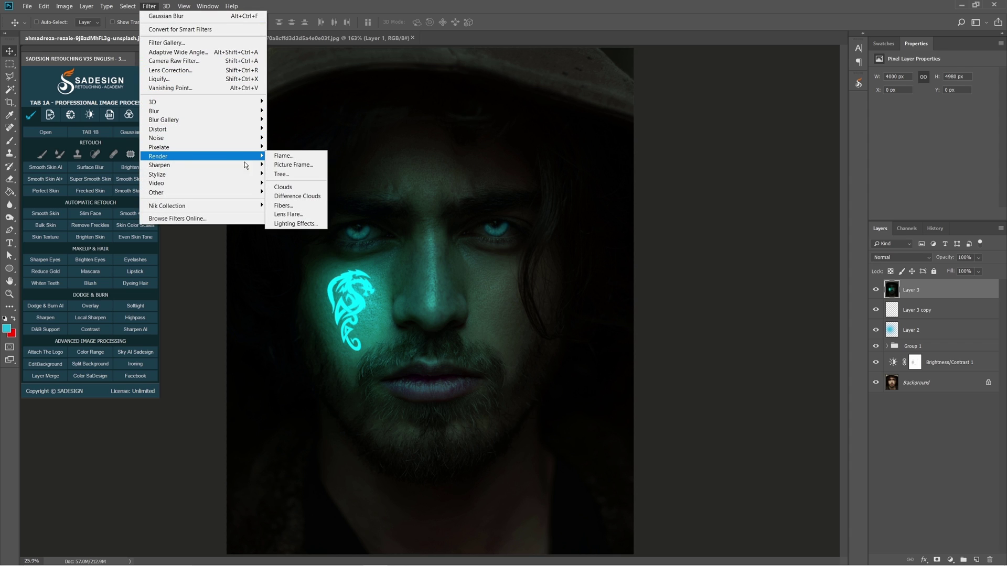
left_click(295, 223)
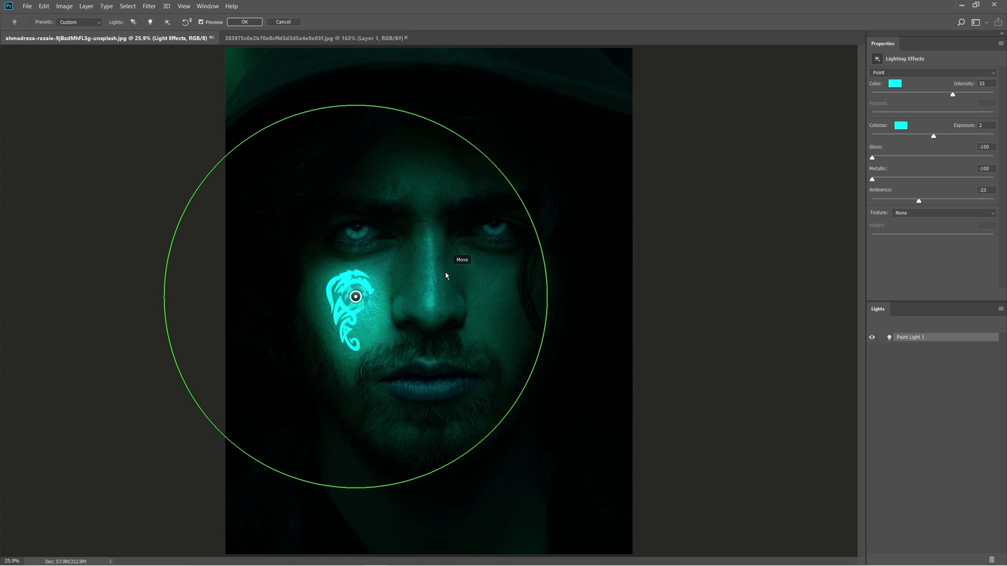
left_click(76, 22)
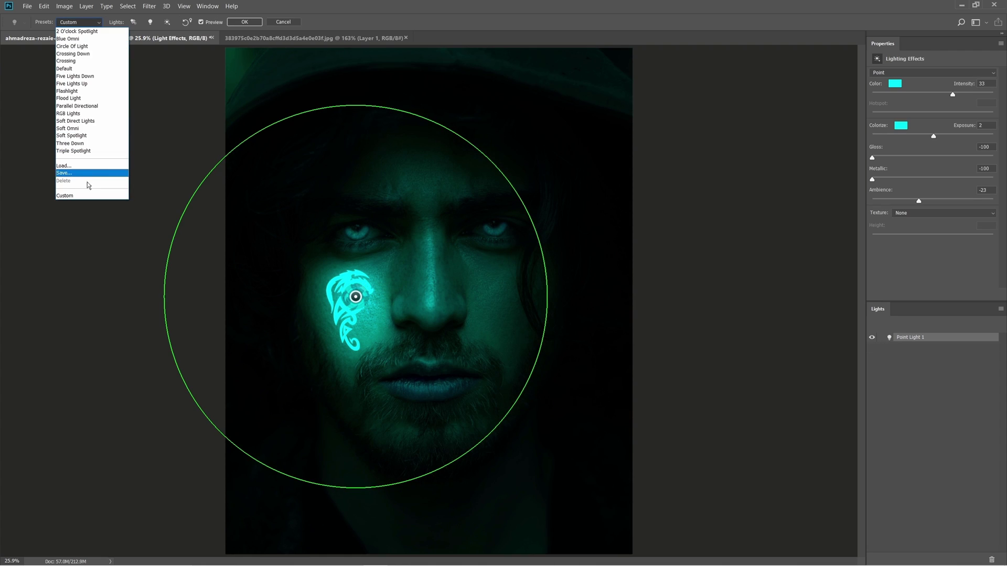
left_click(87, 199)
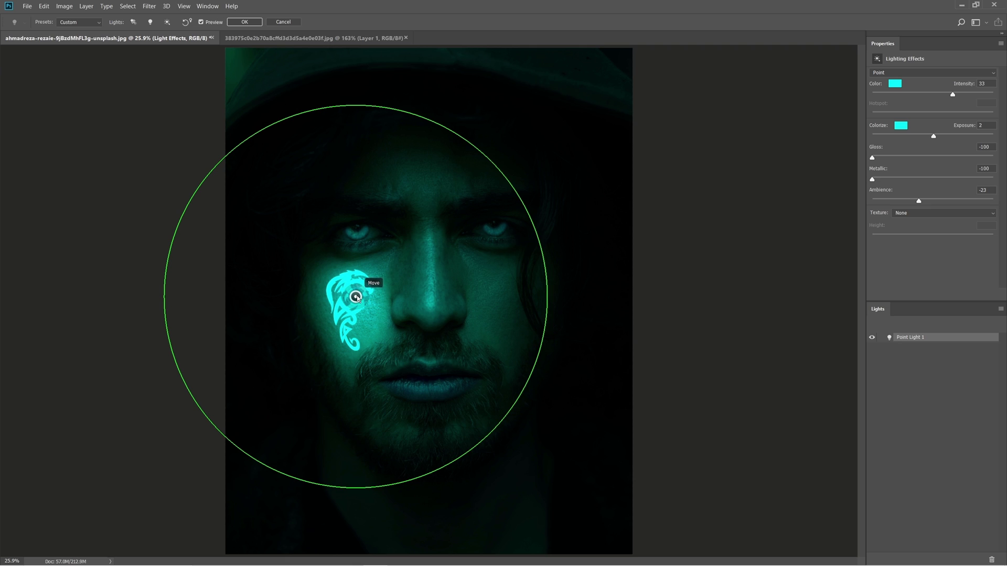
left_click_drag(355, 297, 383, 293)
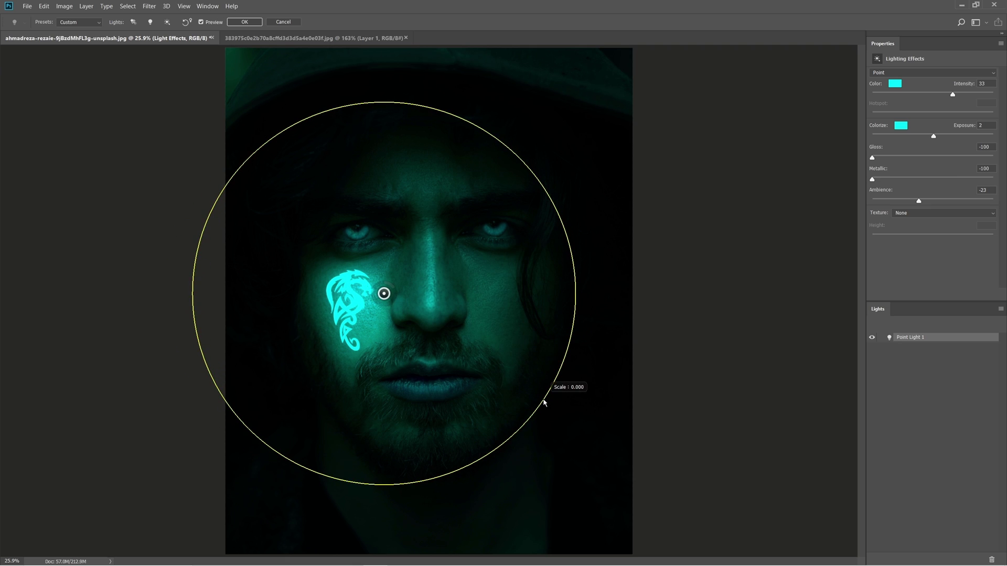
mouse_move(543, 395)
left_mouse_down()
mouse_move(506, 363)
mouse_move(565, 405)
mouse_move(501, 357)
mouse_move(530, 394)
mouse_move(547, 385)
mouse_move(535, 390)
mouse_move(544, 398)
left_mouse_up()
- Accept cyan (RGB 0, 255, 255) as the light color, check the preview, and apply the Lighting Effects filter
left_click(900, 83)
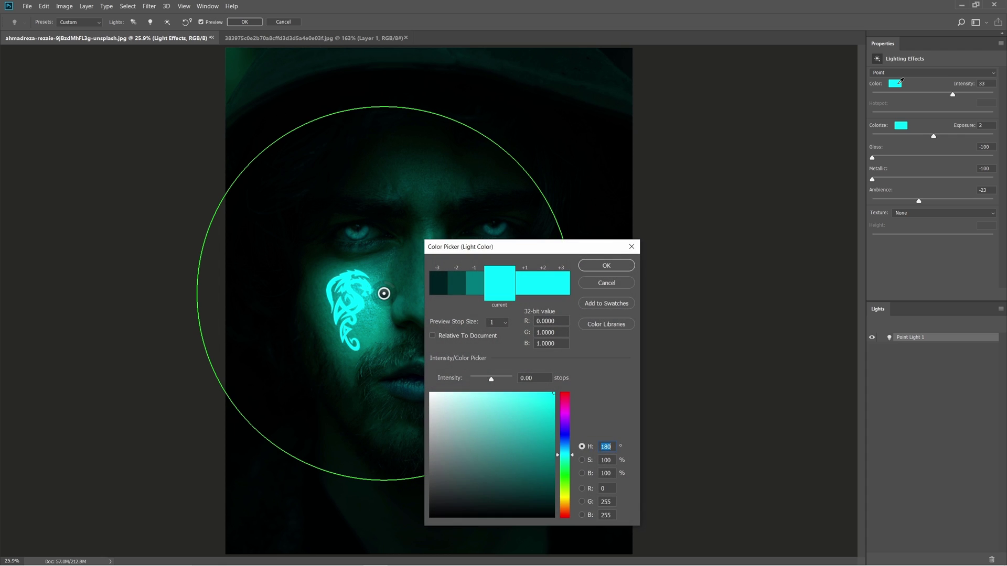
left_click(617, 264)
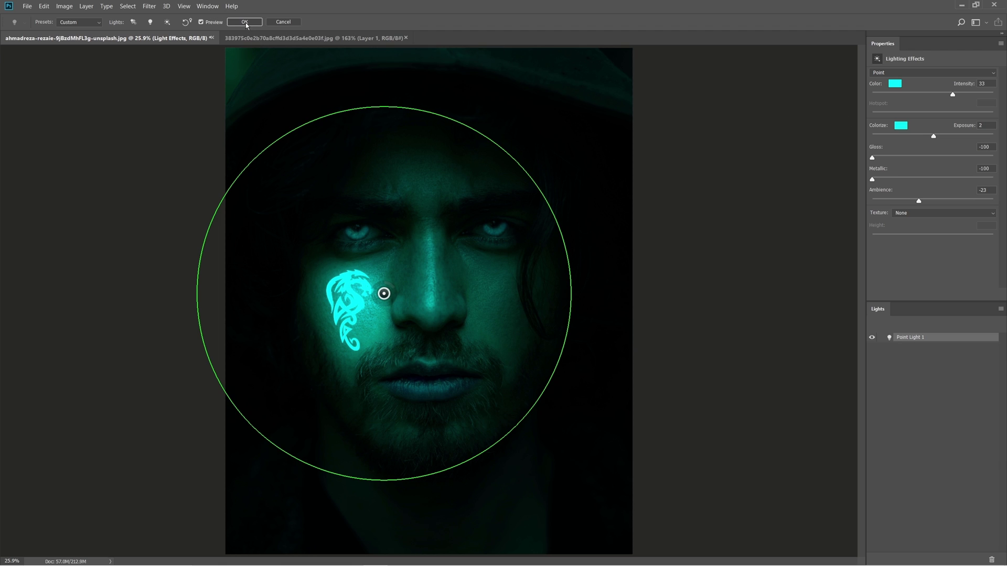
left_click(201, 22)
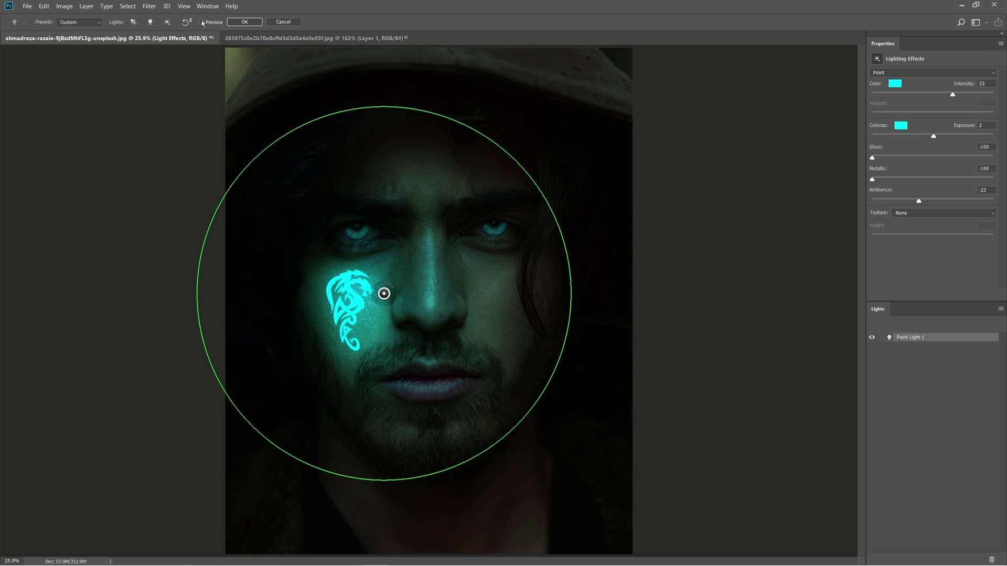
left_click(243, 22)
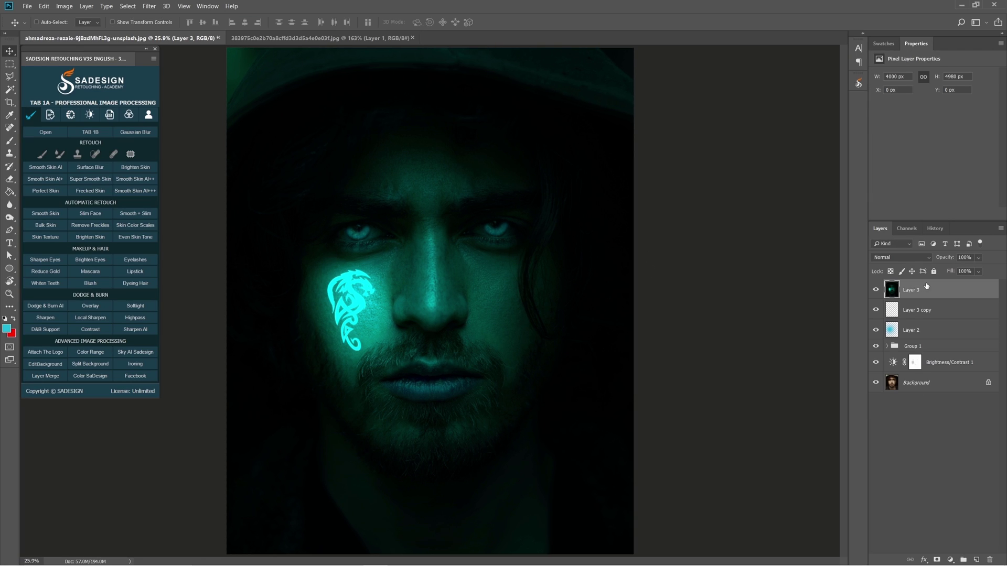
- Add a mask to the lit layer, paint the lips with a black 297 px brush at 10% opacity, and compare the layer hidden and shown
left_click(937, 560)
key("b")
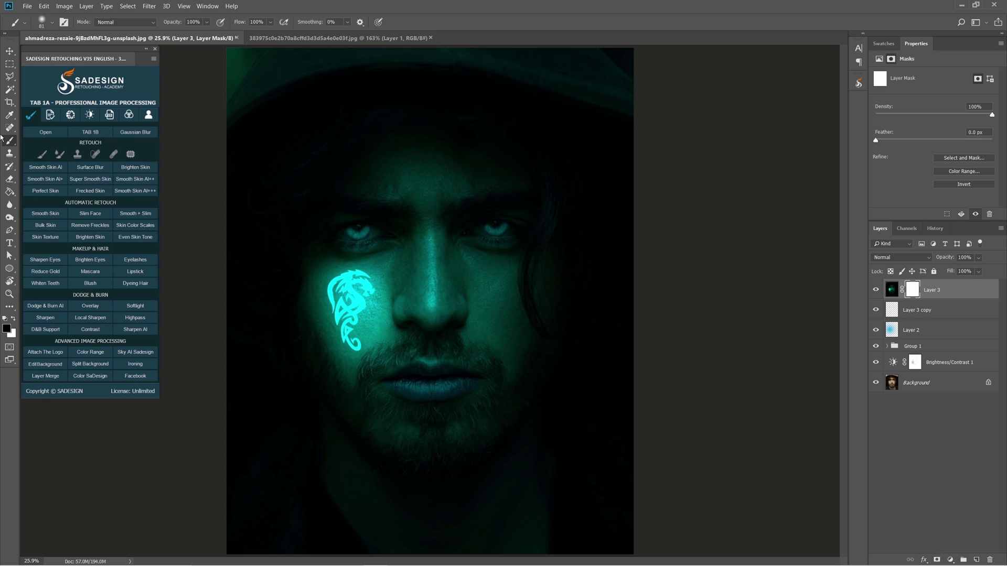
right_click(12, 146)
left_click(44, 141)
left_click_drag(398, 382, 413, 383)
key("Return")
type("10")
mouse_move(396, 386)
left_mouse_down()
mouse_move(476, 380)
mouse_move(383, 381)
mouse_move(465, 378)
left_mouse_up()
left_click(876, 289)
left_click(876, 290)
- Add a Curves adjustment layer with highlights slightly lowered and shadows slightly raised, and compare the image with it hidden and shown
left_click(951, 560)
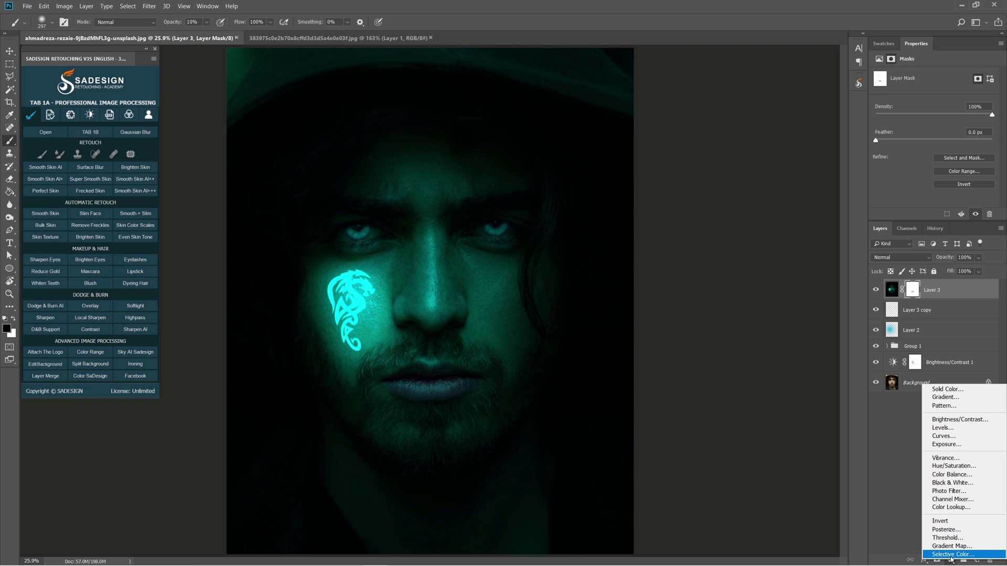
left_click(973, 436)
left_click_drag(966, 119, 967, 122)
left_click(916, 172)
left_click_drag(917, 172, 916, 172)
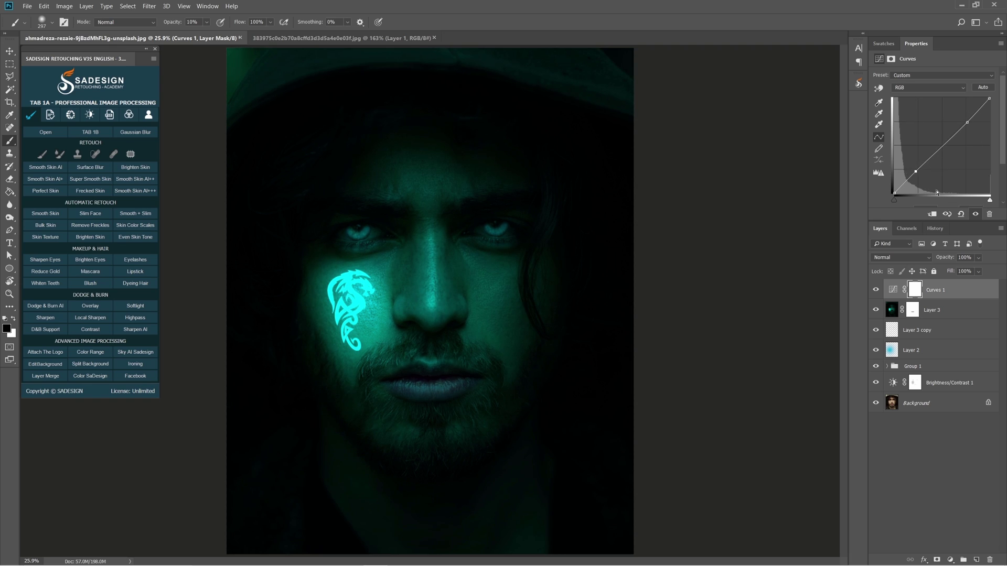
left_click(872, 289)
left_click(872, 289)
- Group all layers above the background and toggle the group's visibility to compare the portrait before and after
left_click(939, 384, "shift")
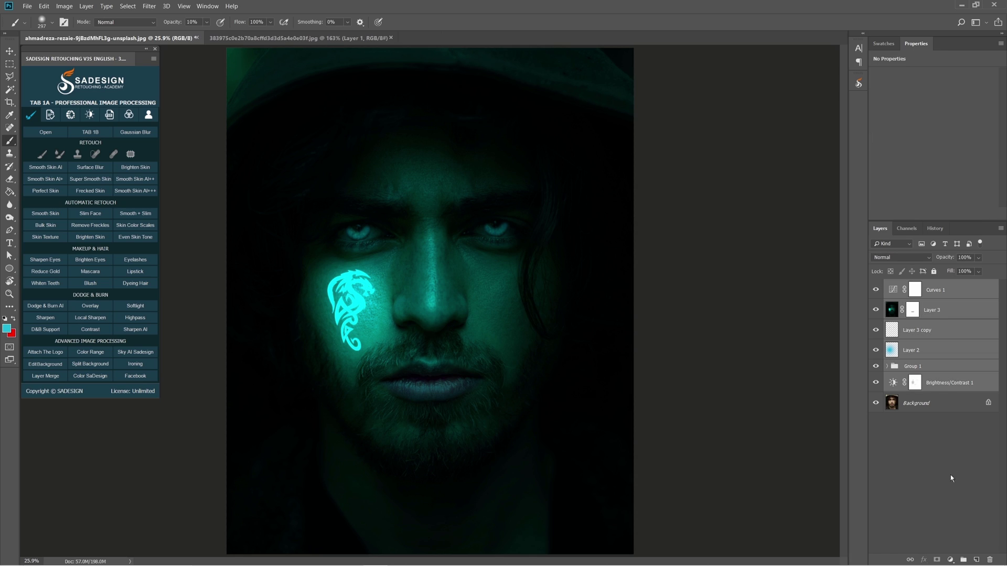
left_click(963, 560)
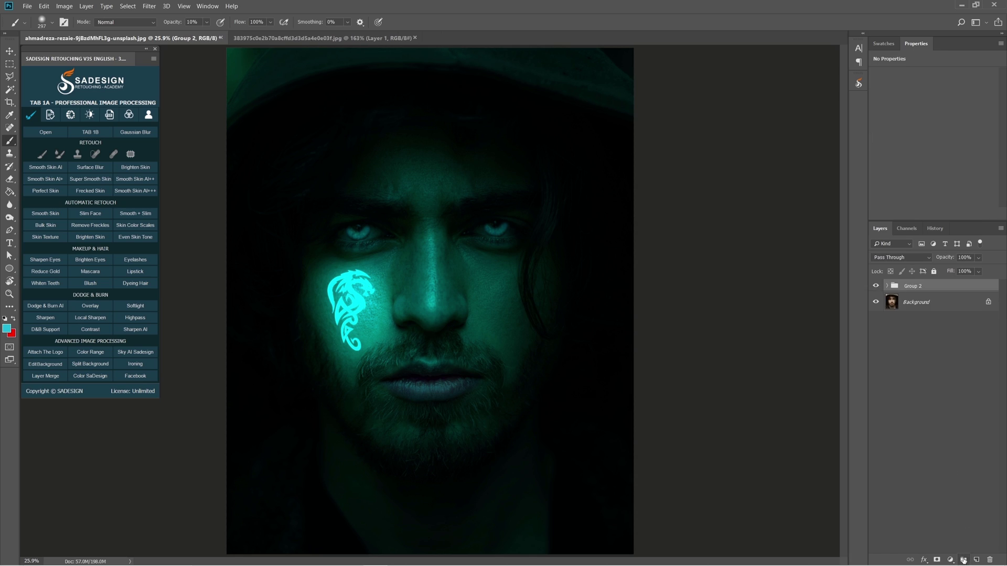
left_click(876, 287)
left_click(876, 287)
left_click(876, 287)
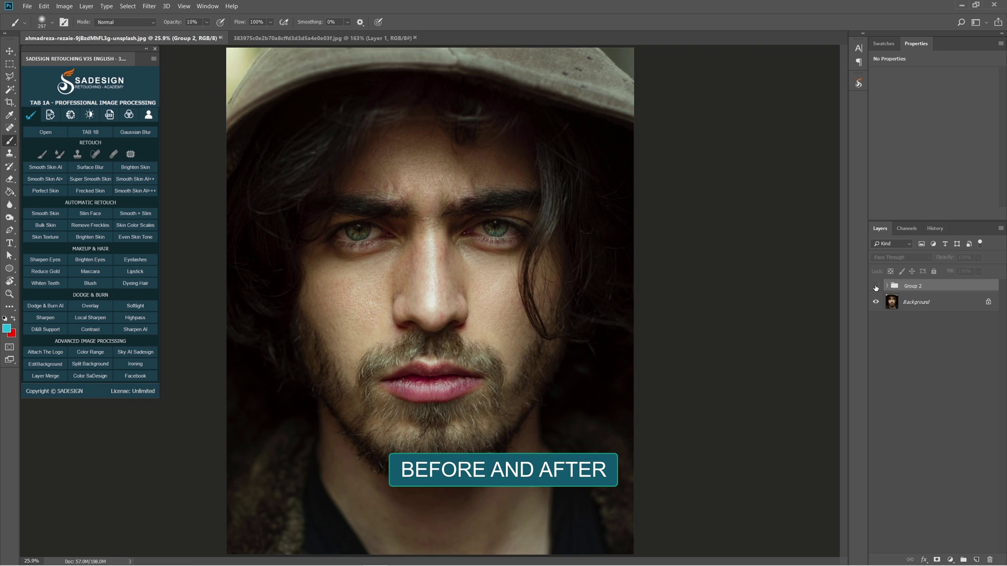
left_click(875, 287)
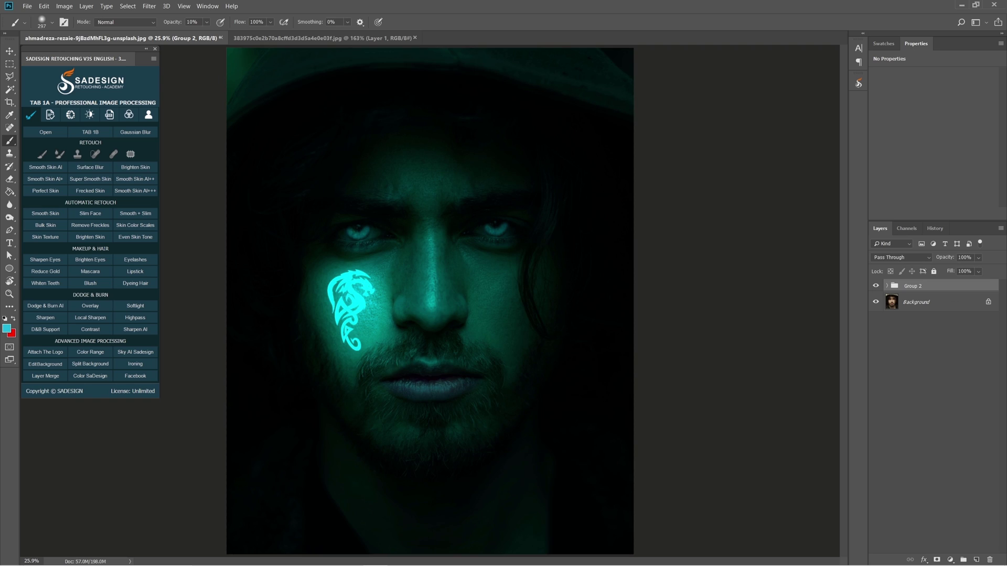